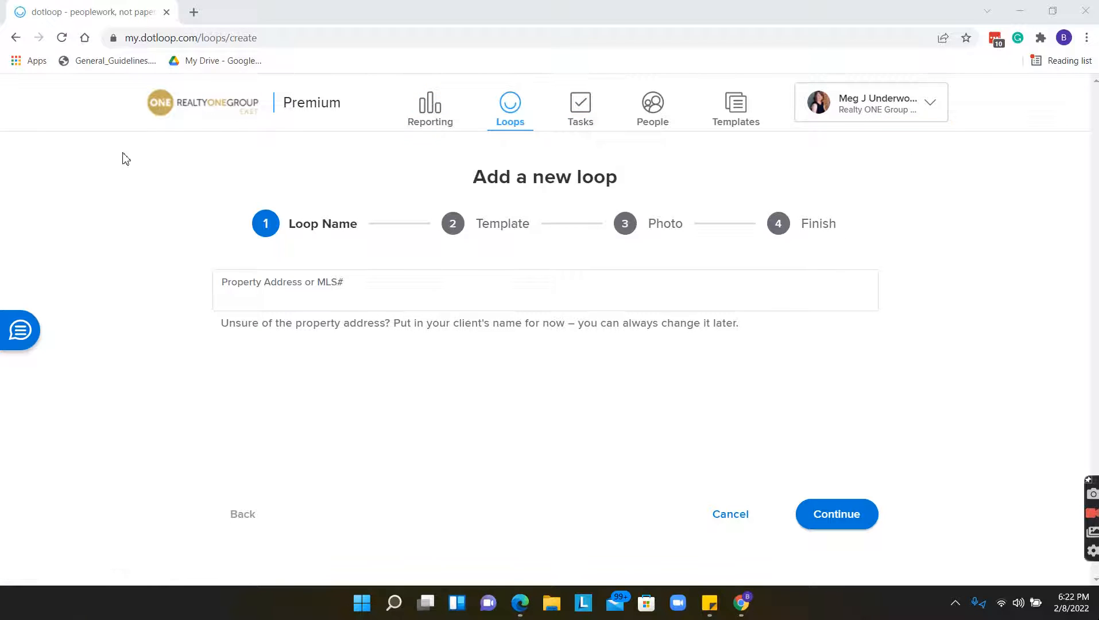
Begin entering the property address in the Add a new loop wizard.
left_click(437, 306)
Name the loop 'test test test' and apply the ROGE Buyer Docs loop template.
left_click(414, 300)
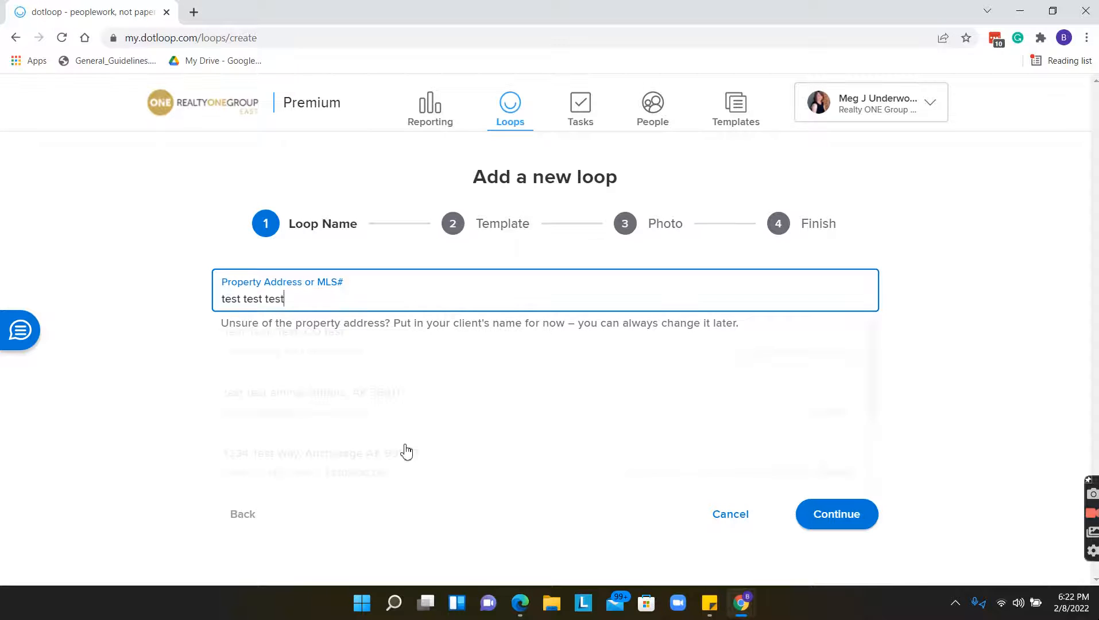
left_click(845, 525)
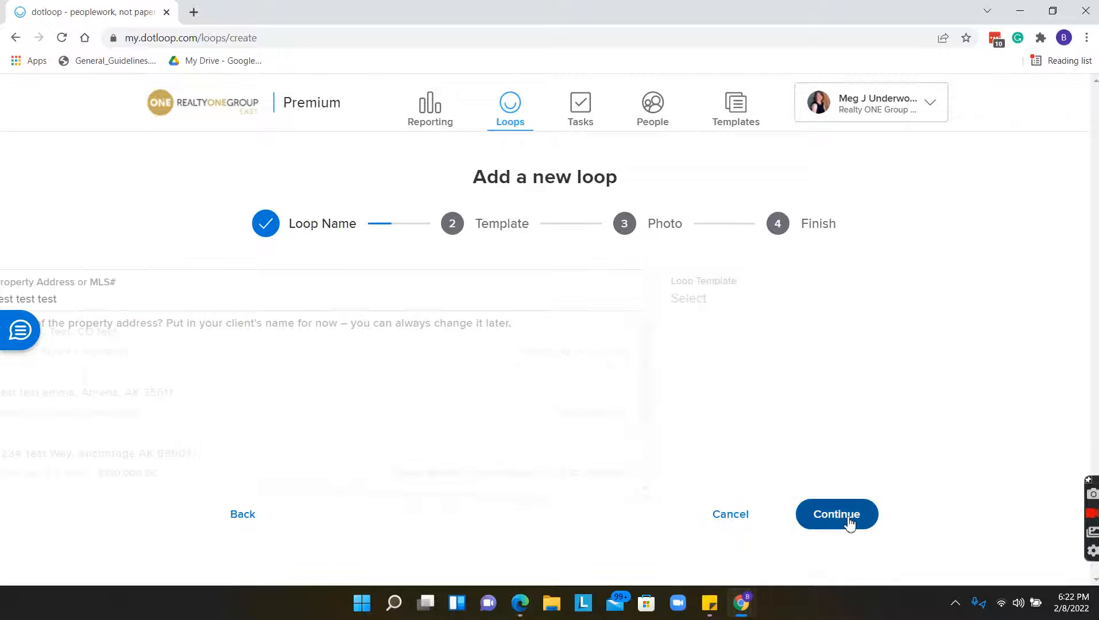
left_click(520, 298)
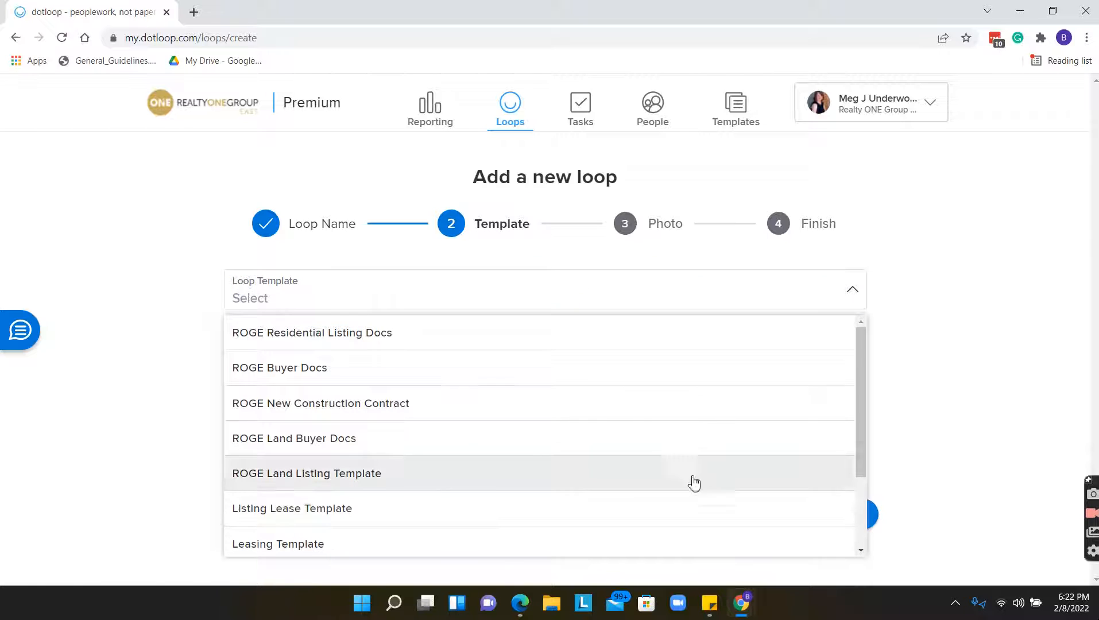
scroll(657, 421, "down", 2)
scroll(666, 422, "down", 1)
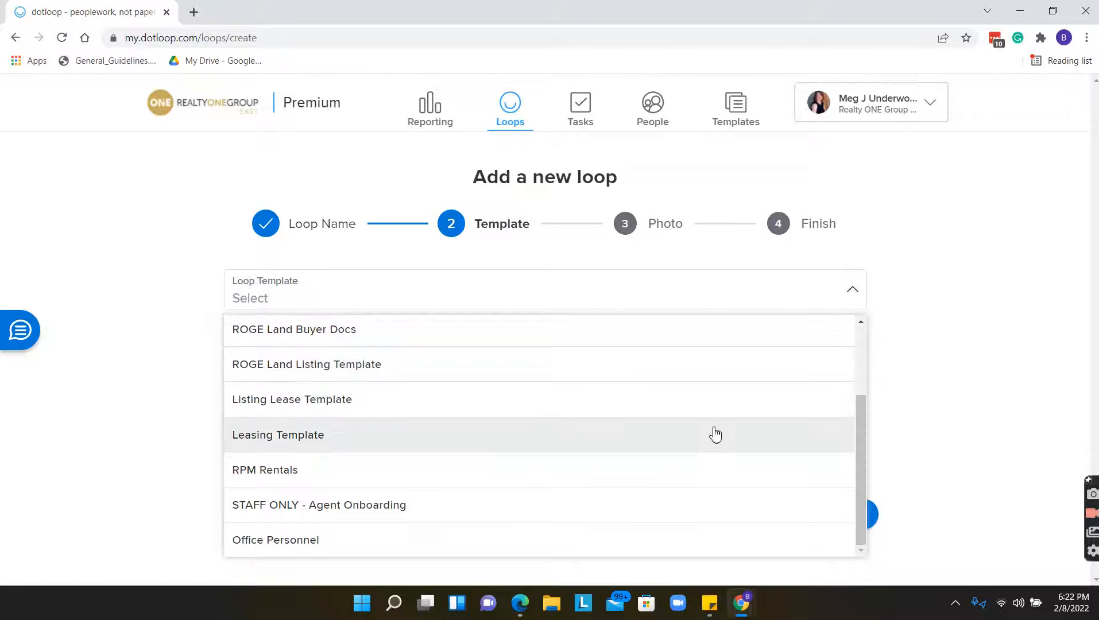
scroll(714, 435, "up", 2)
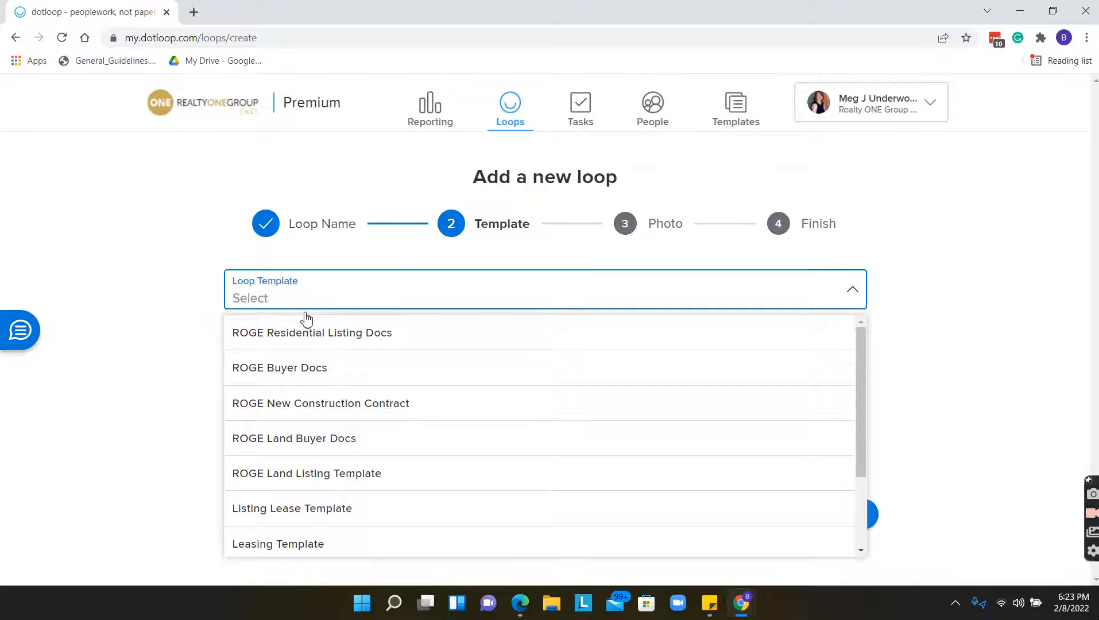
left_click(319, 380)
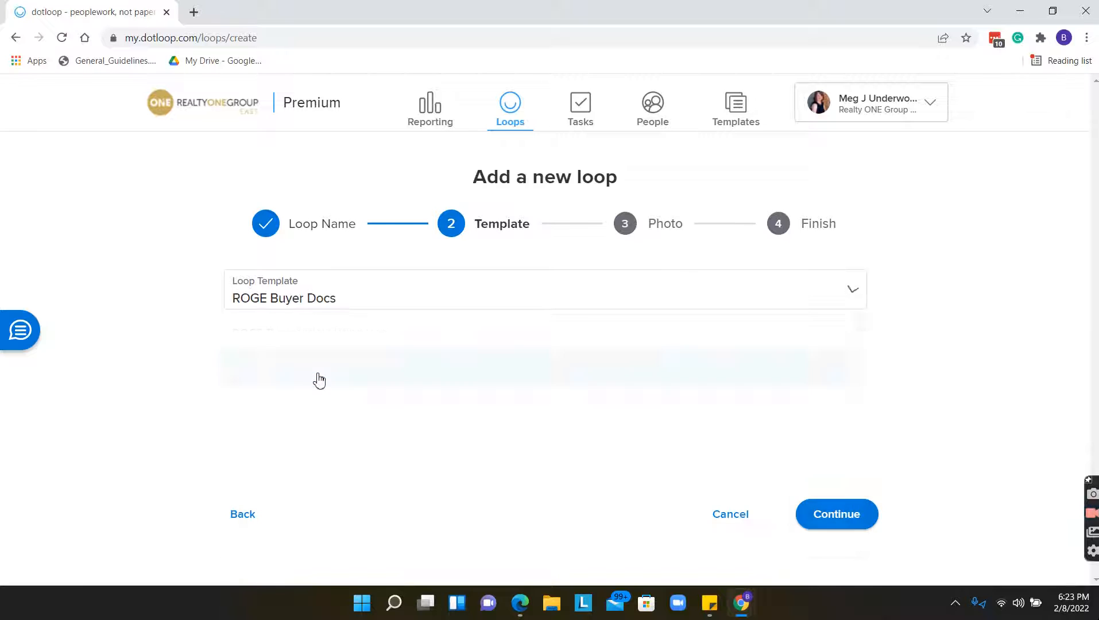
left_click(857, 520)
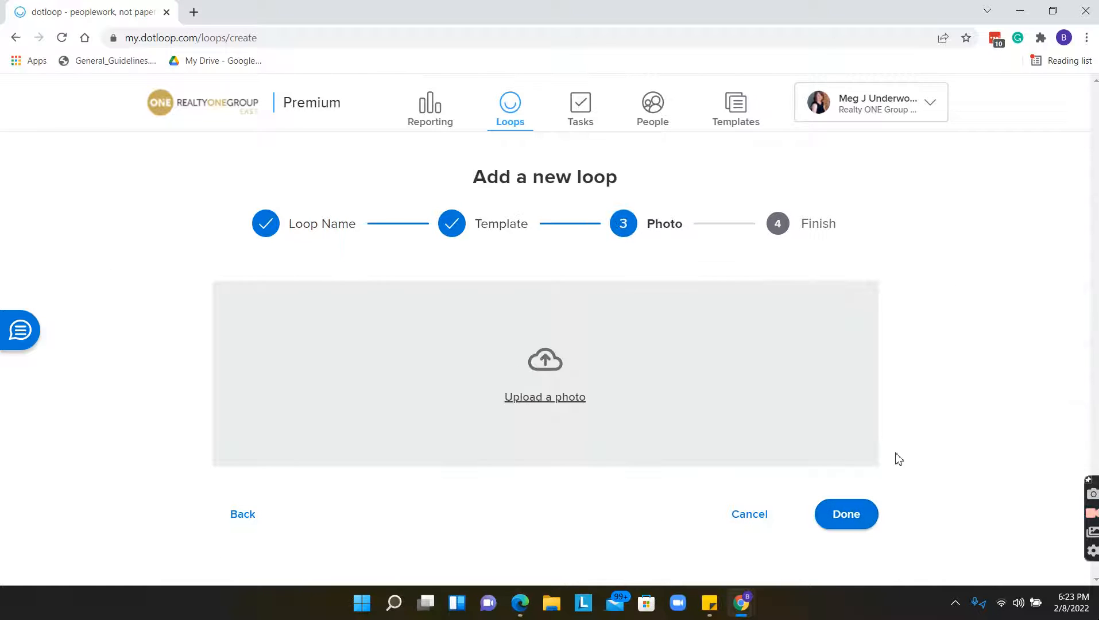
left_click(557, 378)
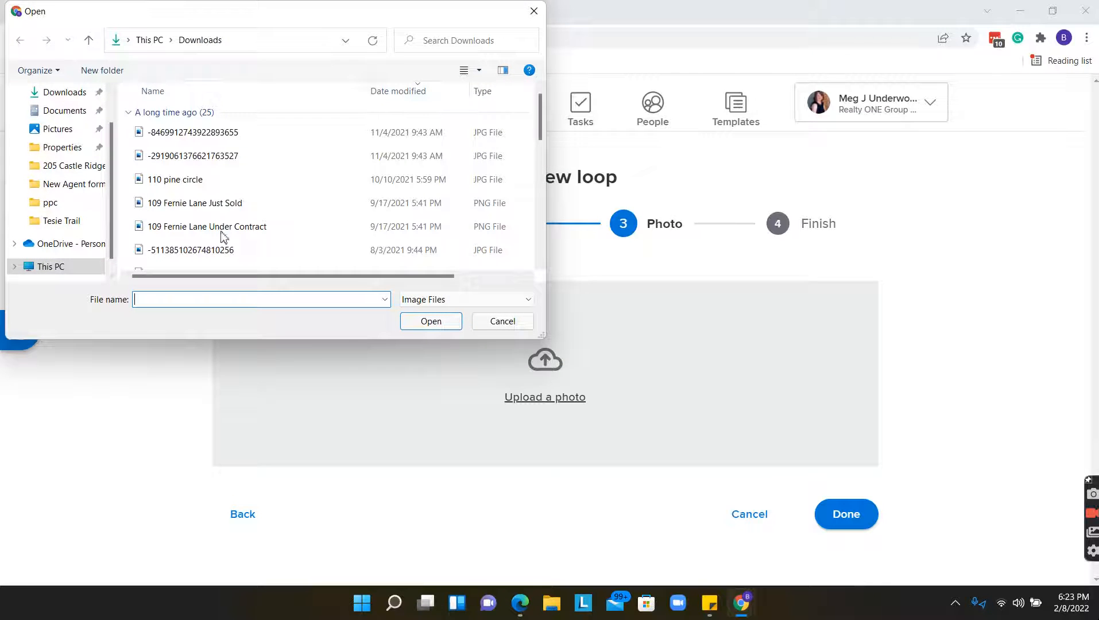
left_click(60, 165)
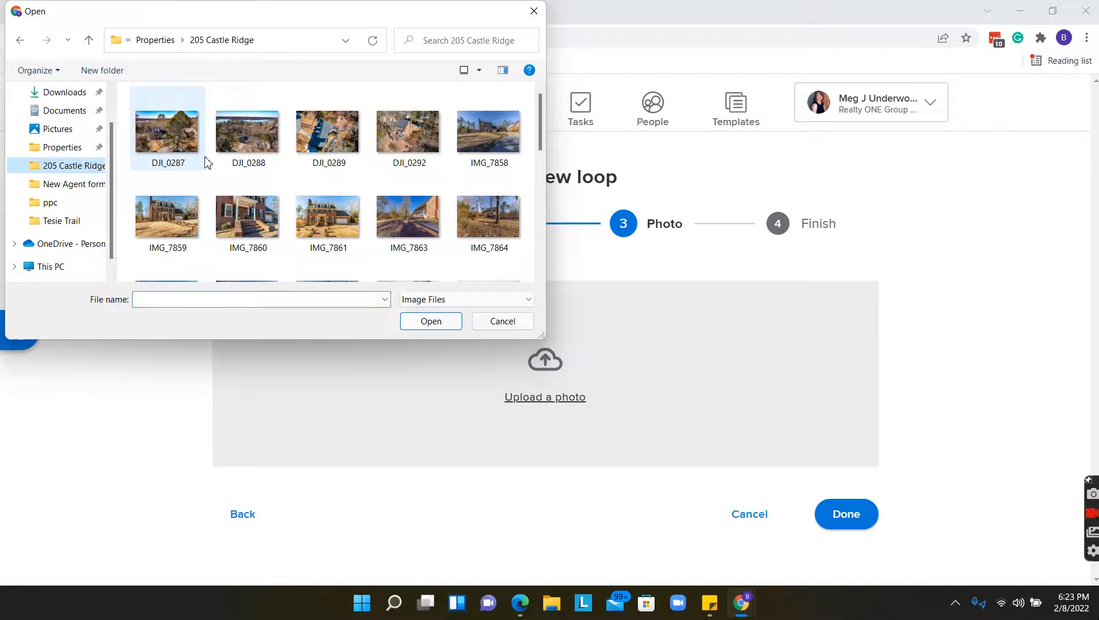
double_click(486, 136)
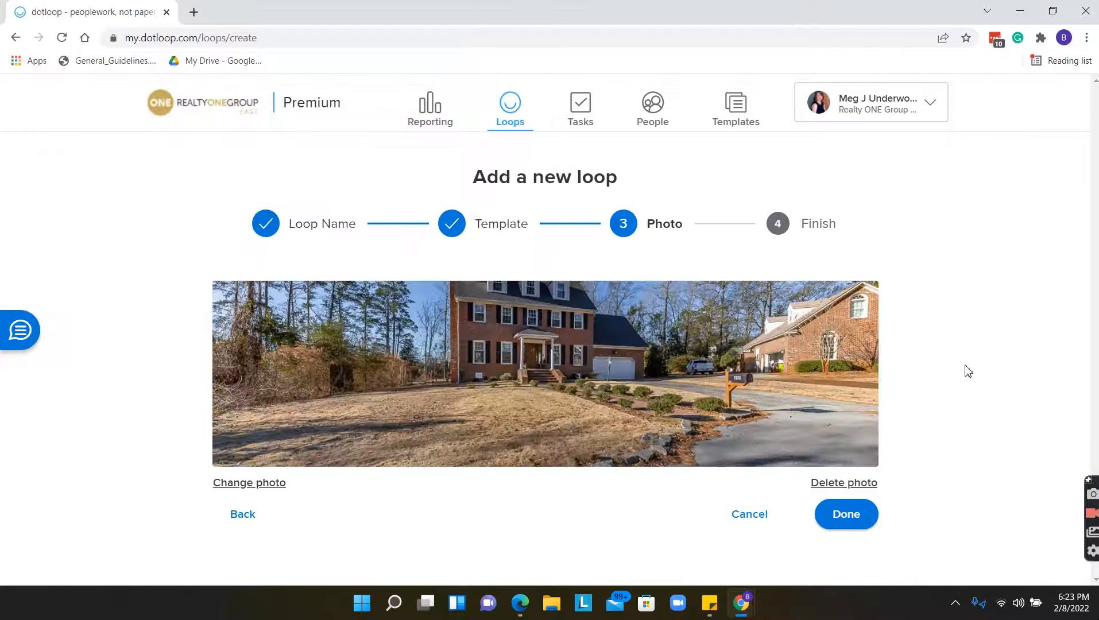
left_click(856, 517)
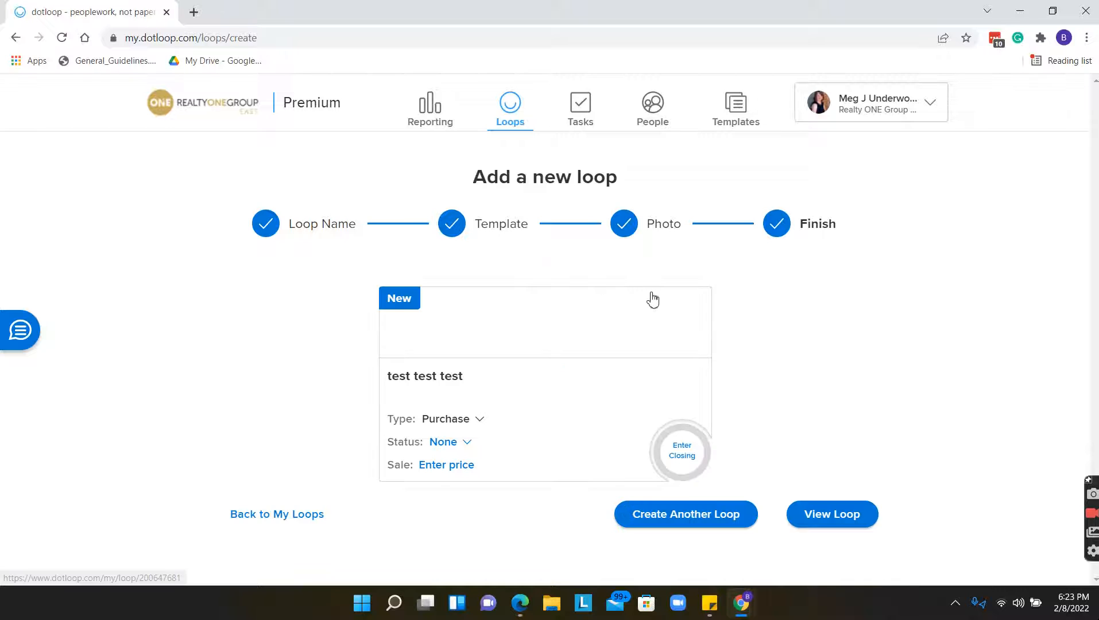
Set the loop status to Pre-Offer and the sale price to 200000, then view the loop.
left_click(457, 447)
left_click(466, 261)
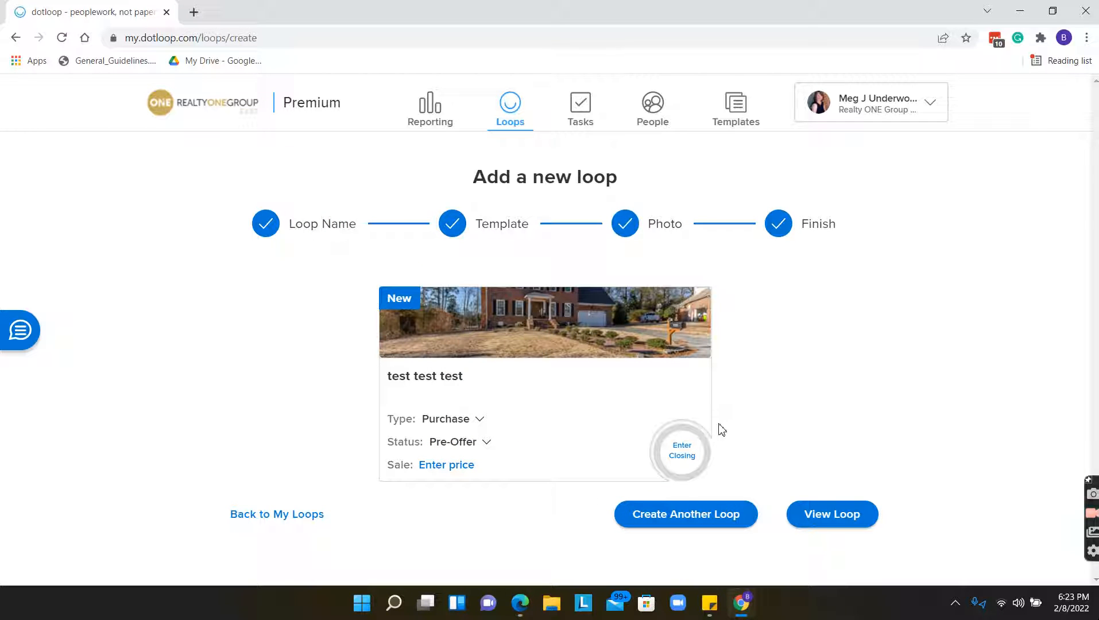
left_click(468, 450)
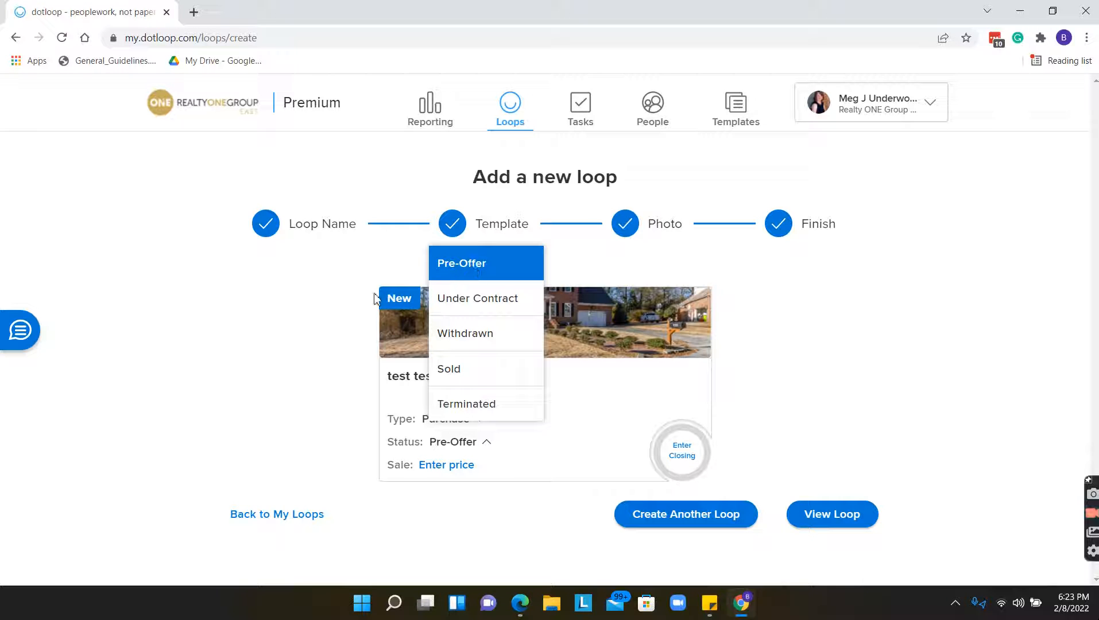
left_click(346, 310)
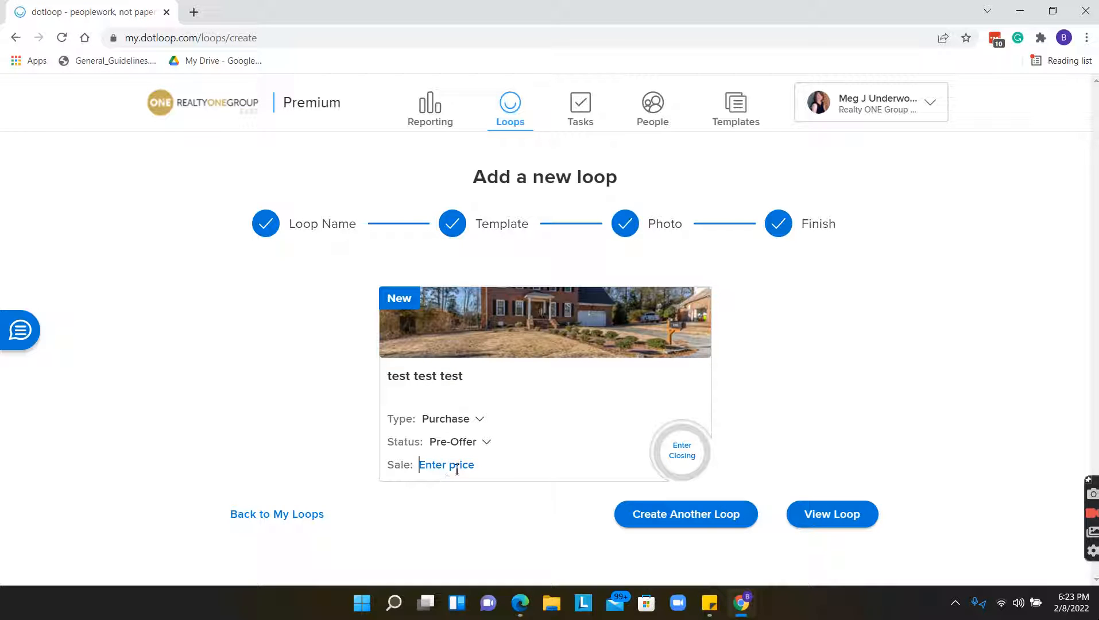
left_click(474, 464)
type("200000")
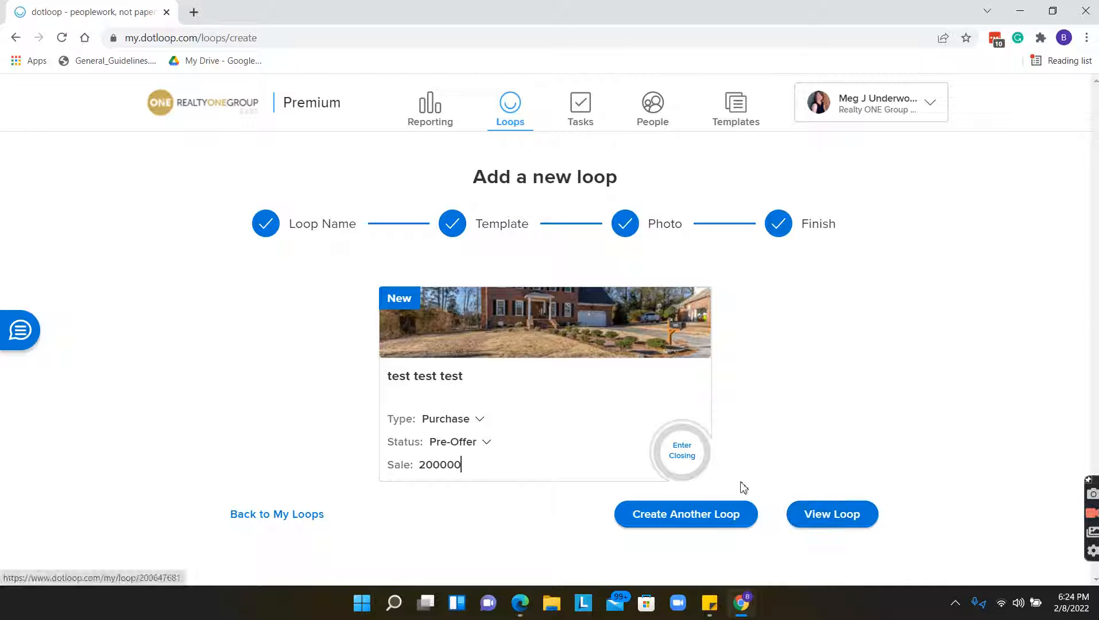
left_click(856, 521)
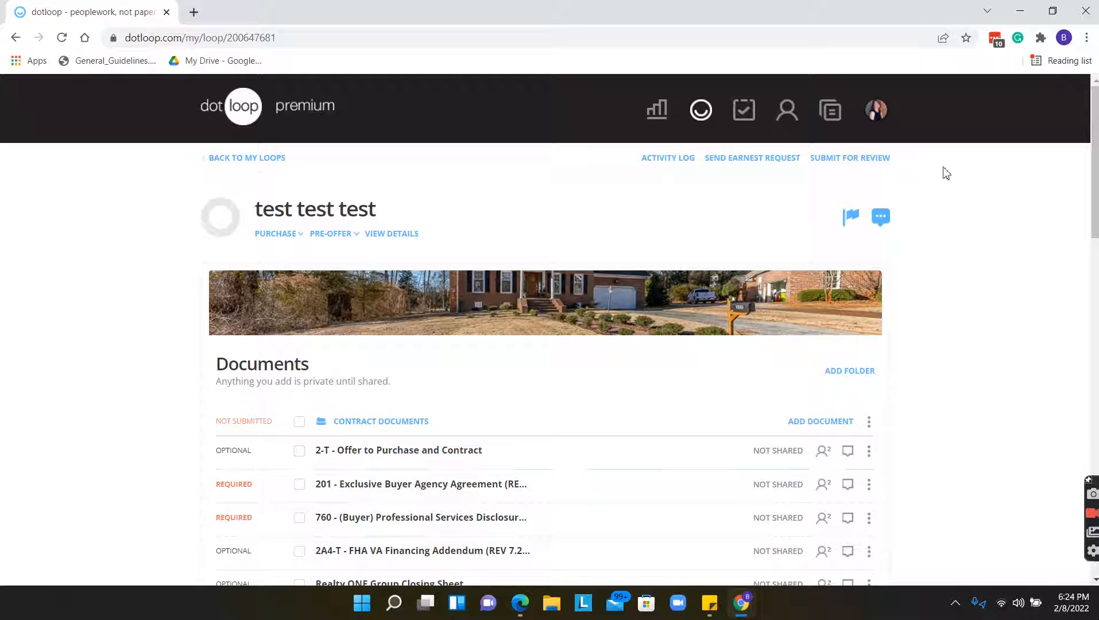
Move the Realty ONE Group Closing Sheet below the disclosure and archive it.
scroll(816, 270, "down", 2)
scroll(427, 208, "up", 2)
scroll(344, 270, "down", 1)
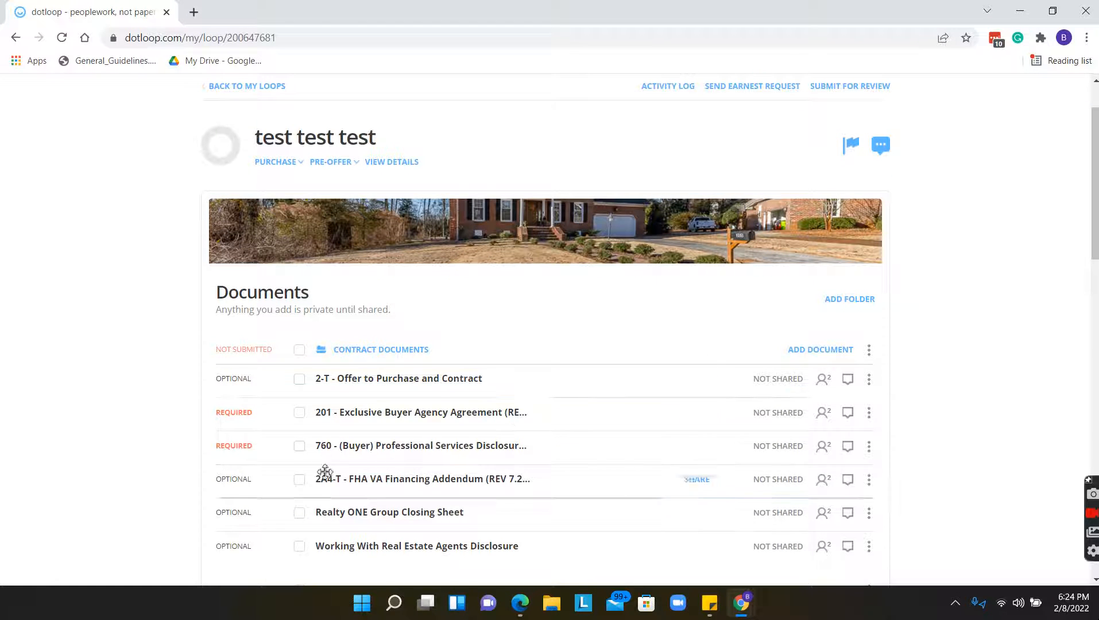
scroll(875, 306, "down", 1)
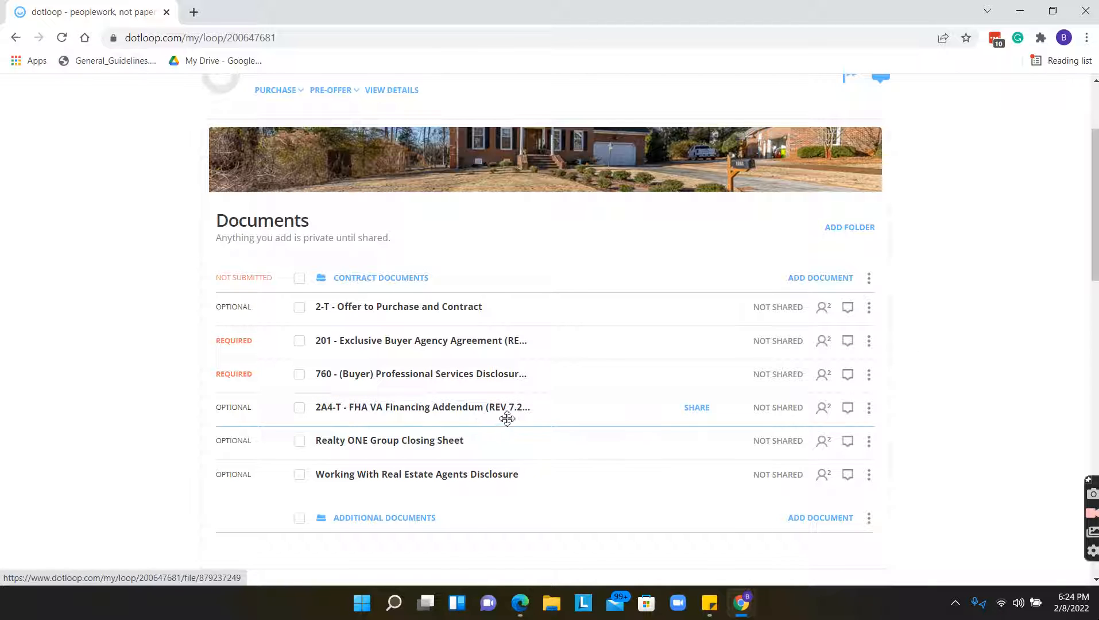
left_click_drag(485, 439, 489, 482)
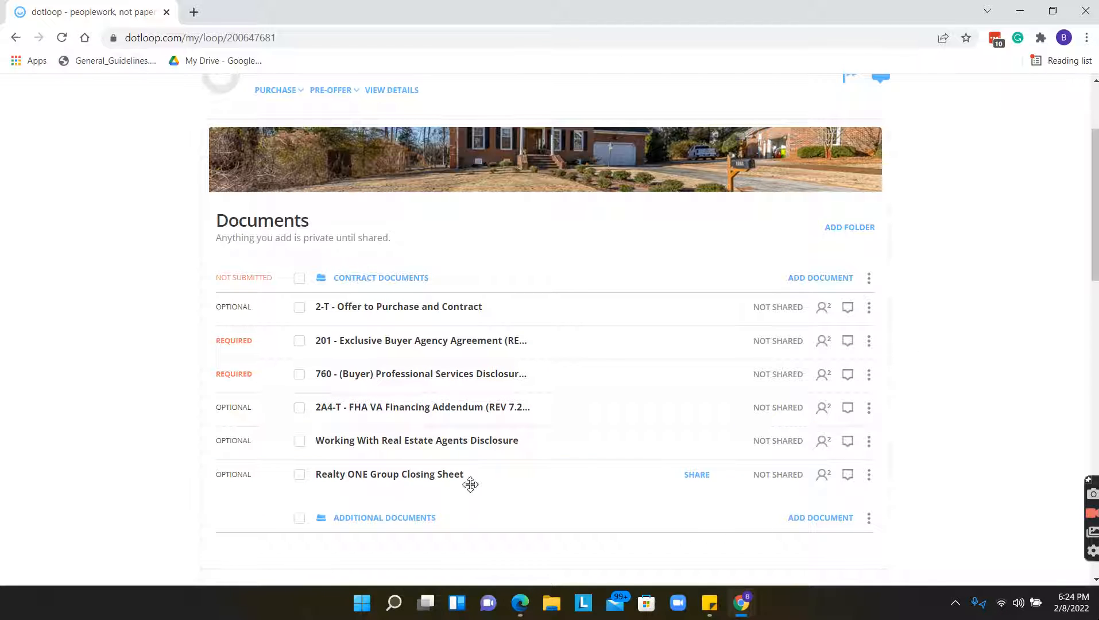
left_click(869, 478)
scroll(871, 488, "down", 3)
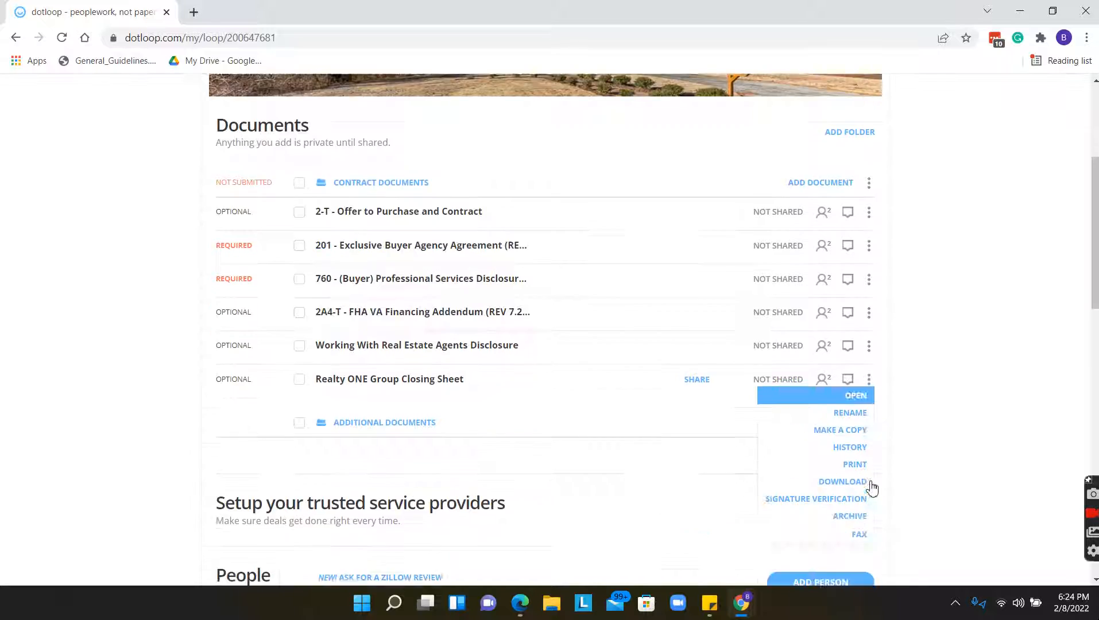
left_click(852, 470)
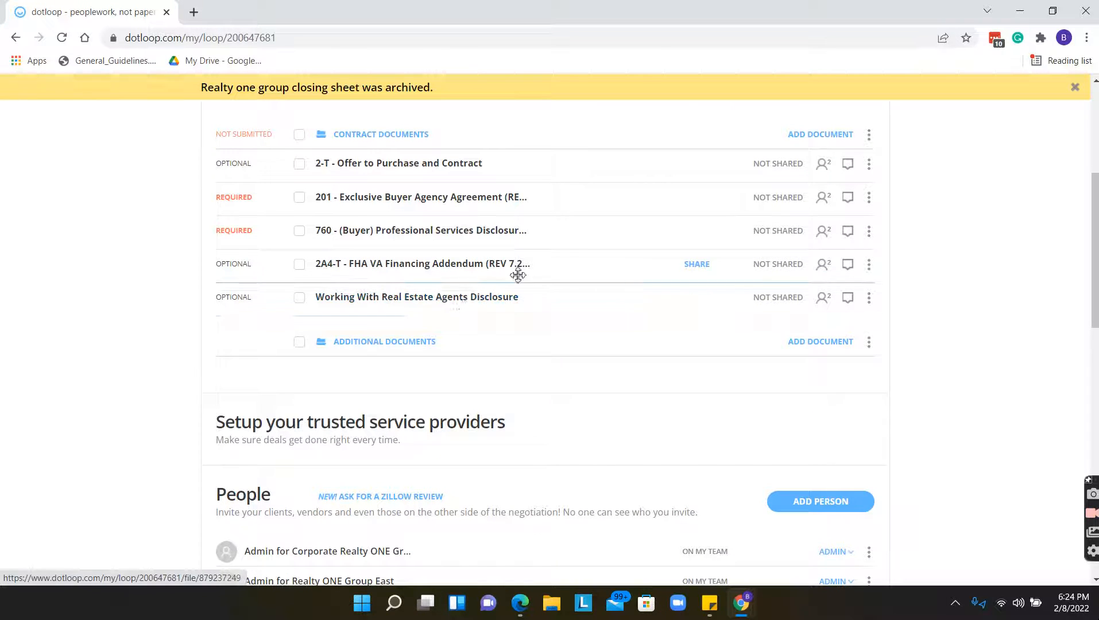
Check the agents disclosure document's options, leaving it unarchived.
left_click(871, 300)
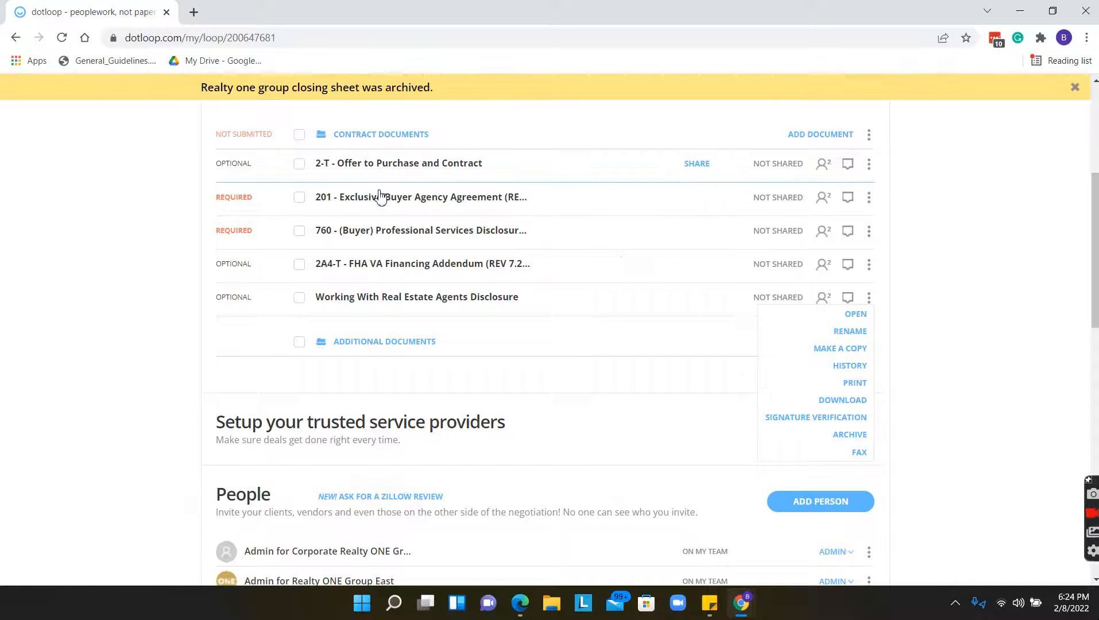
left_click(880, 304)
left_click(872, 298)
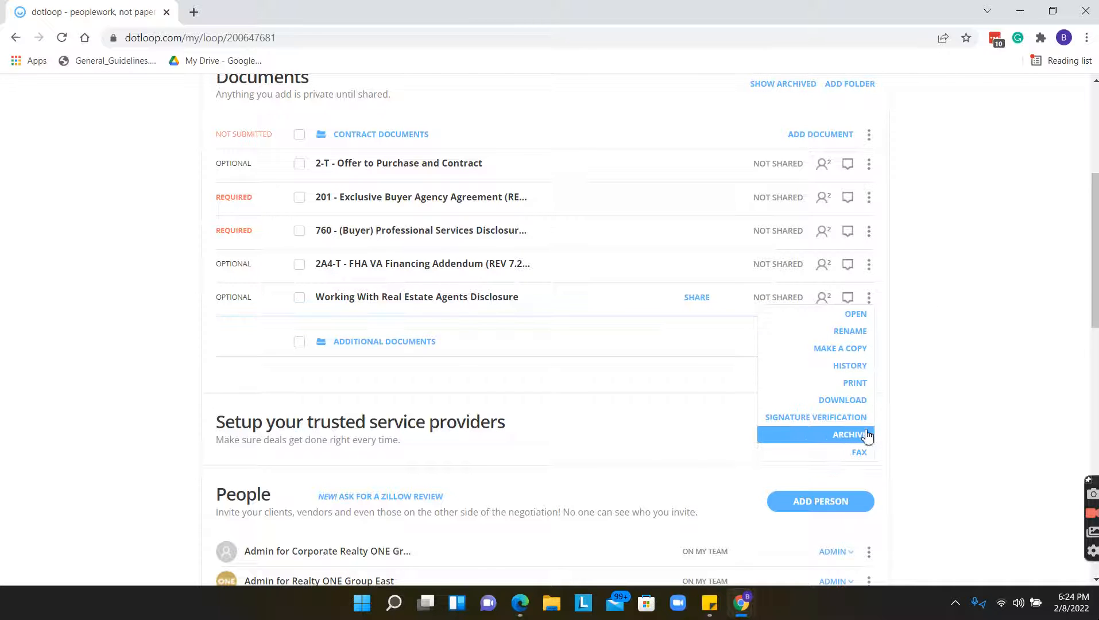
left_click(930, 359)
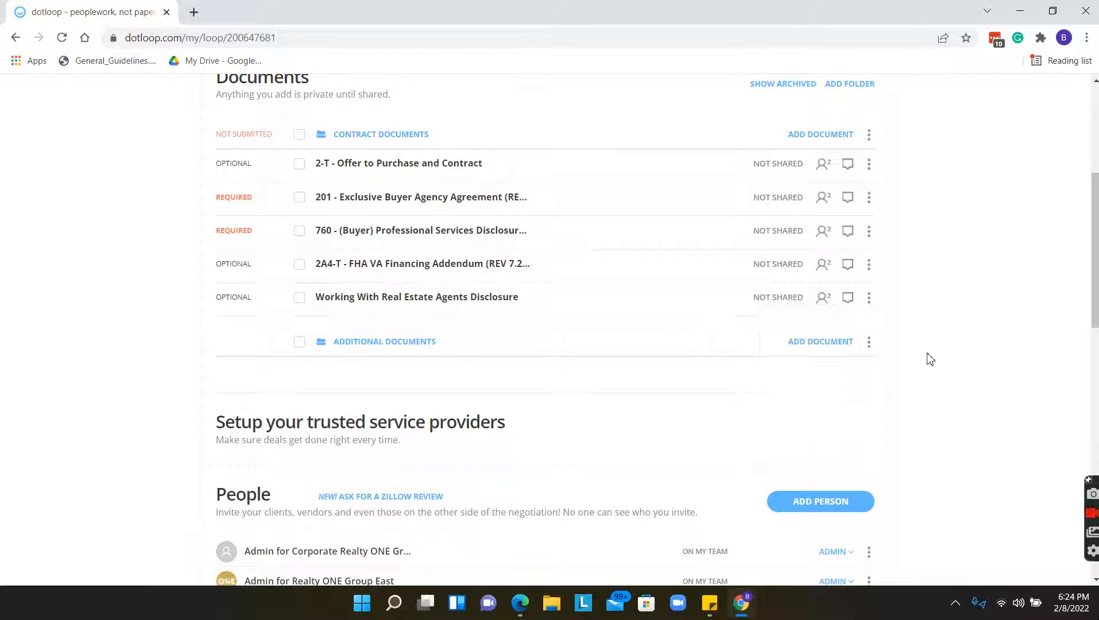
scroll(942, 324, "up", 1)
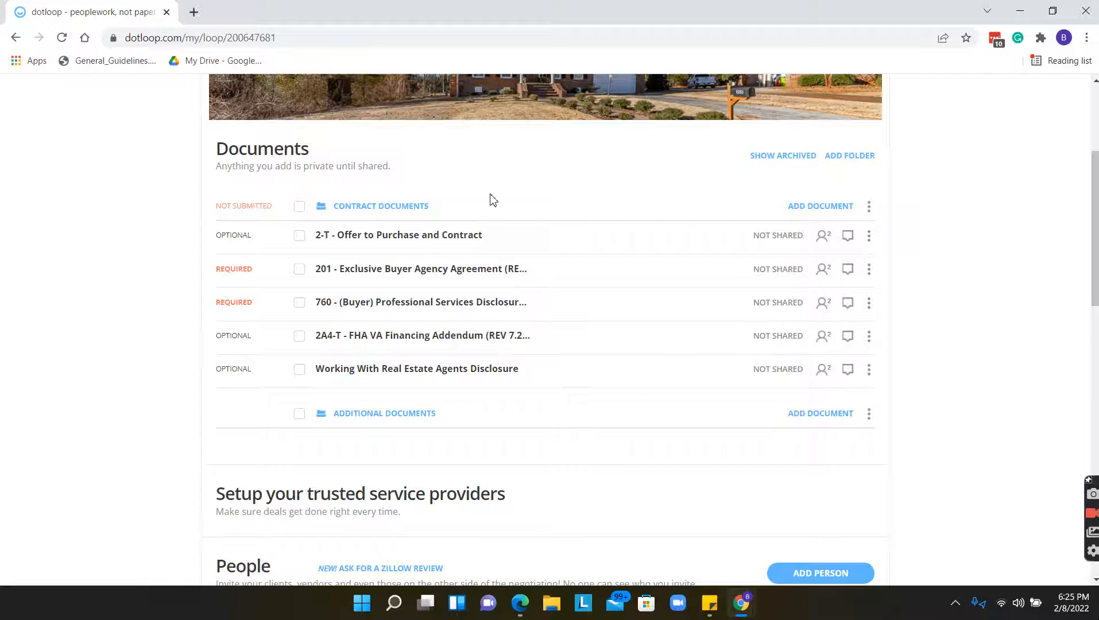
Review the Contract Documents and Additional Documents folder options, keeping both names unchanged.
left_click(869, 208)
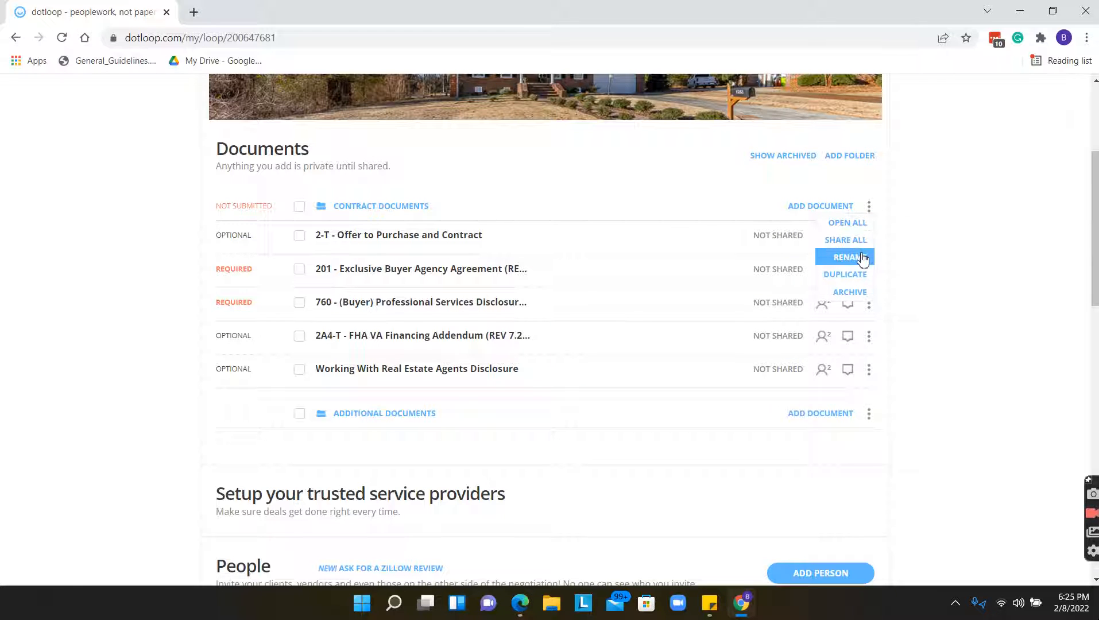
left_click(859, 257)
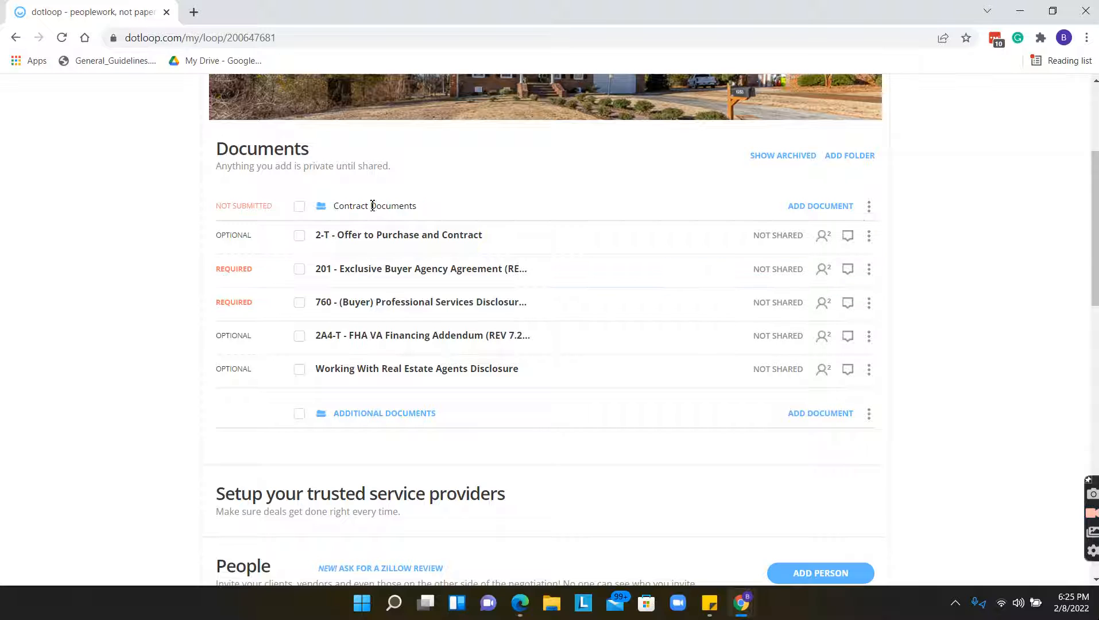
triple_click(356, 205)
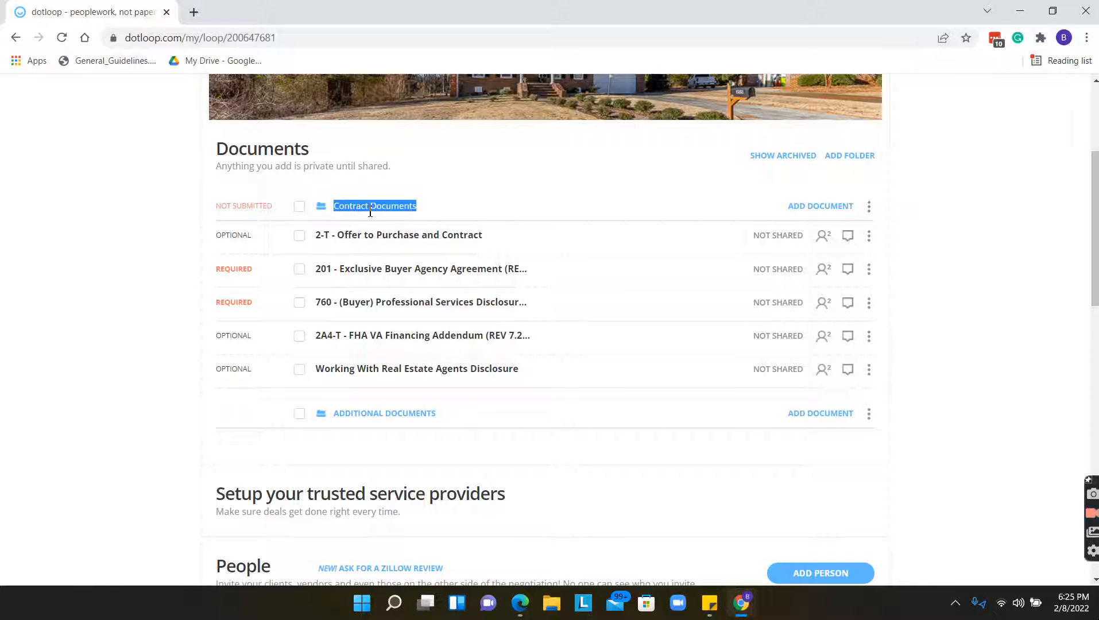
left_click(937, 267)
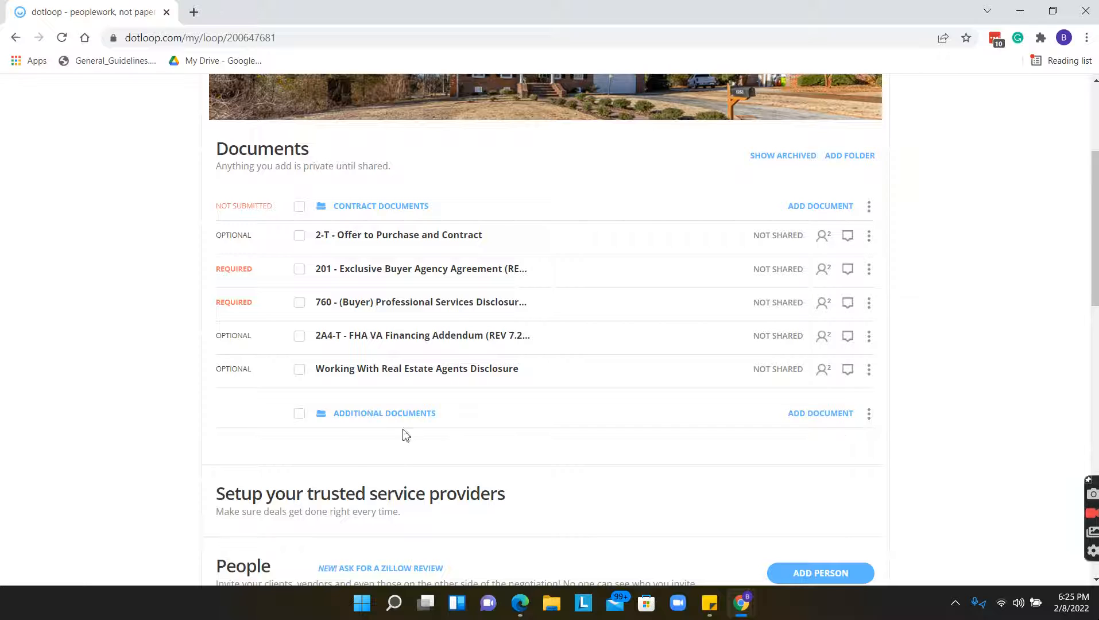
left_click(871, 416)
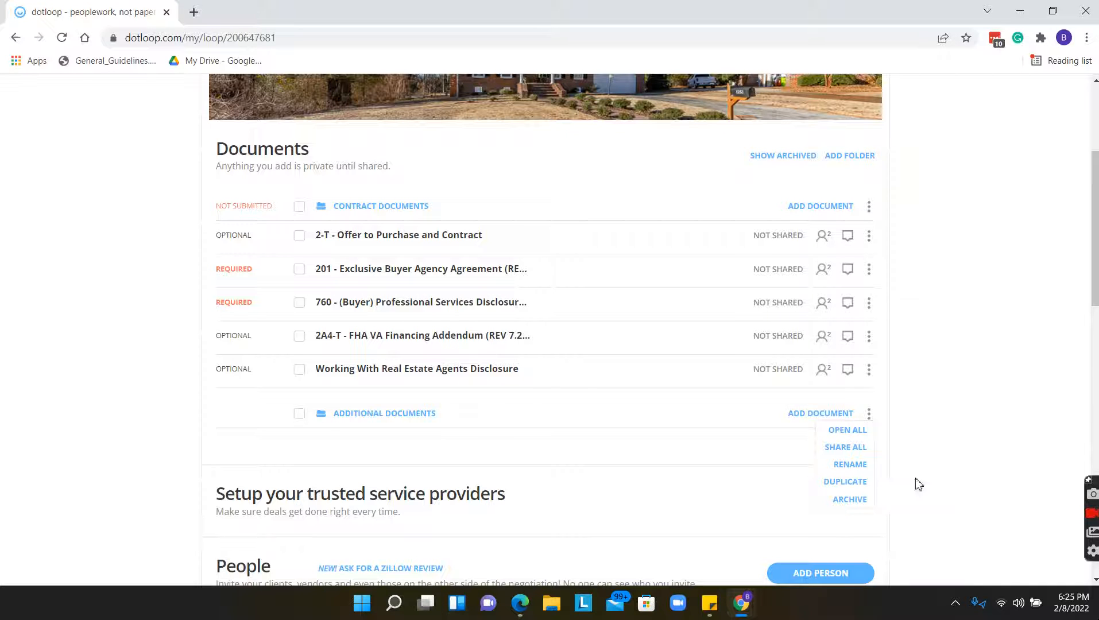
left_click(935, 458)
scroll(822, 385, "up", 2)
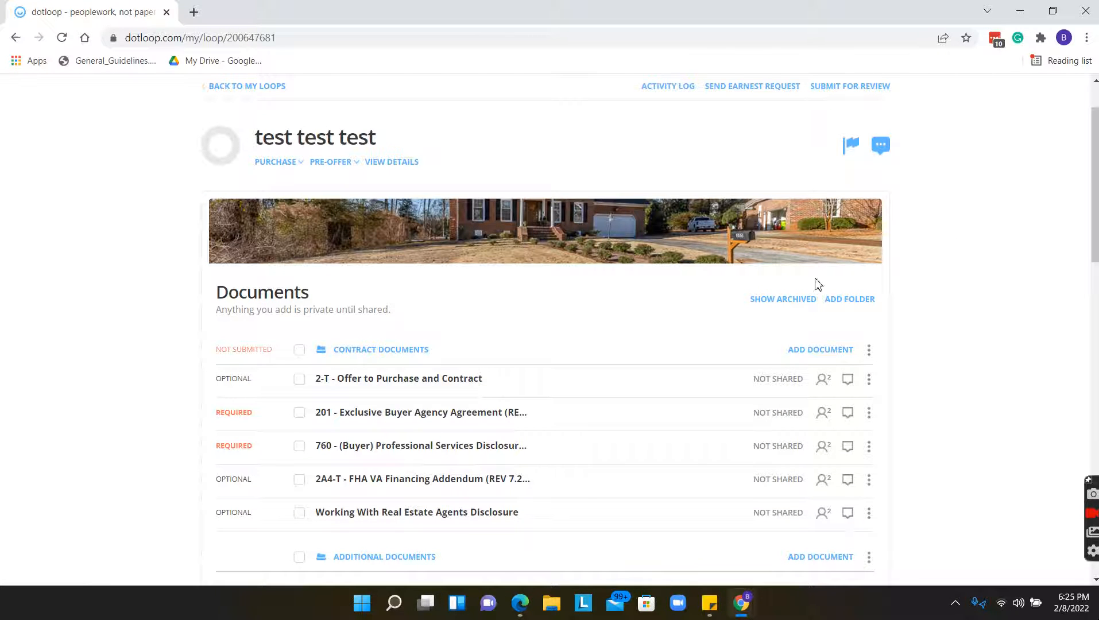
Show, then hide, archived documents, and go to the loop's settings page.
left_click(793, 306)
scroll(574, 402, "down", 1)
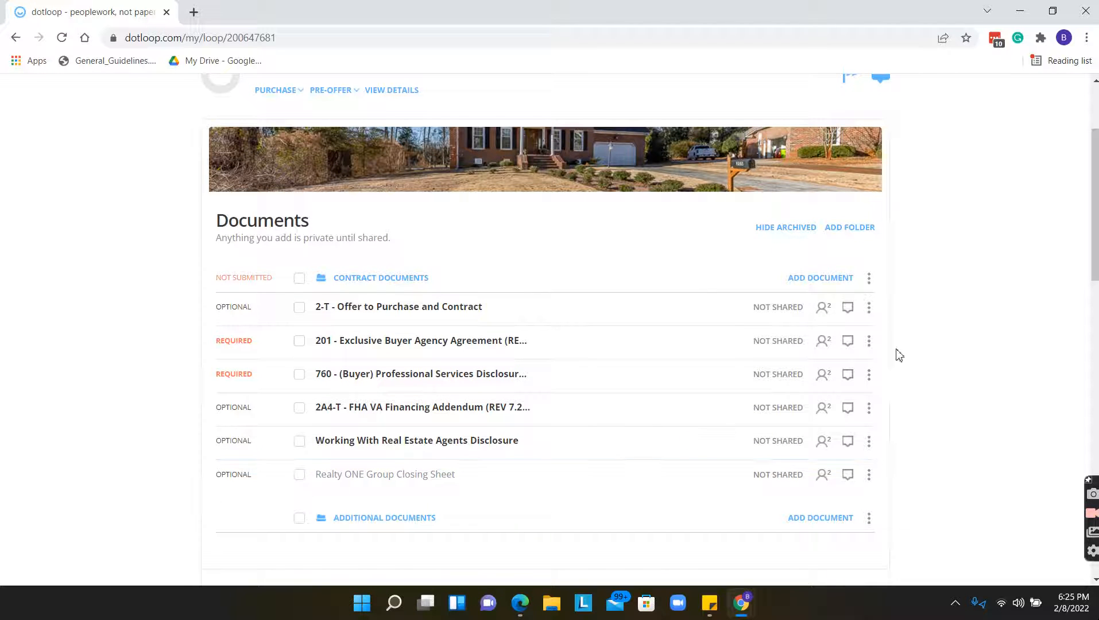
left_click(797, 235)
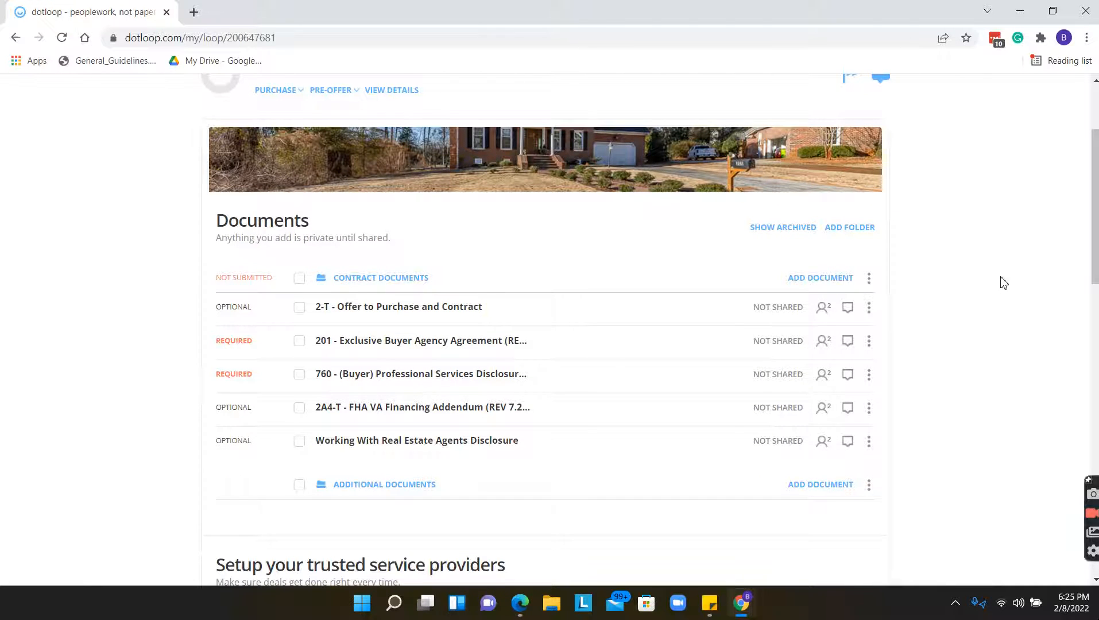
scroll(1004, 281, "up", 1)
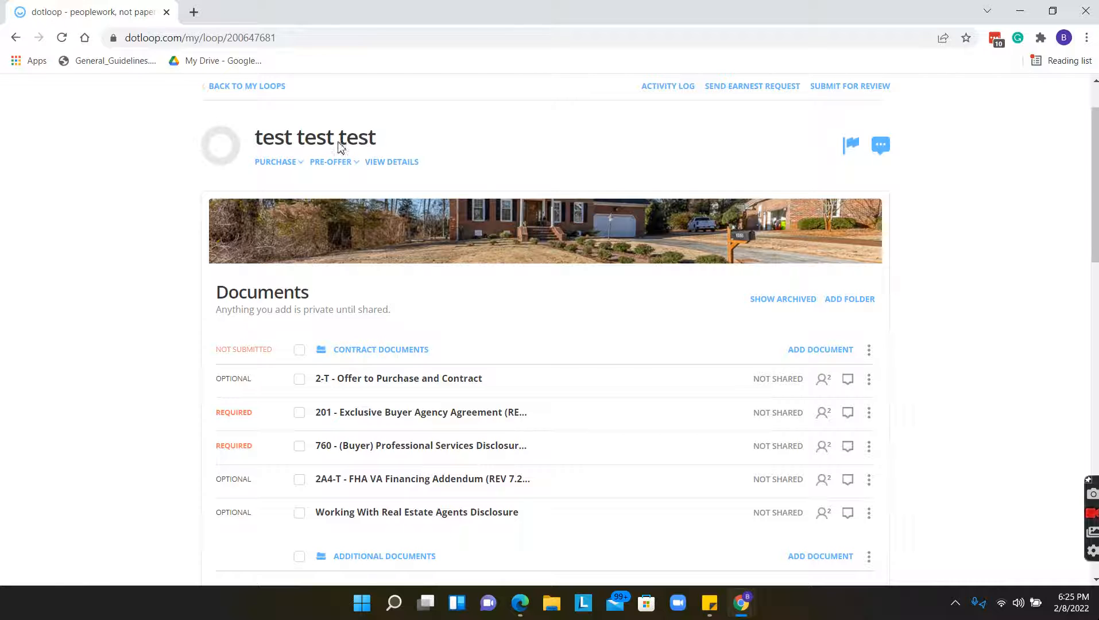
left_click(339, 146)
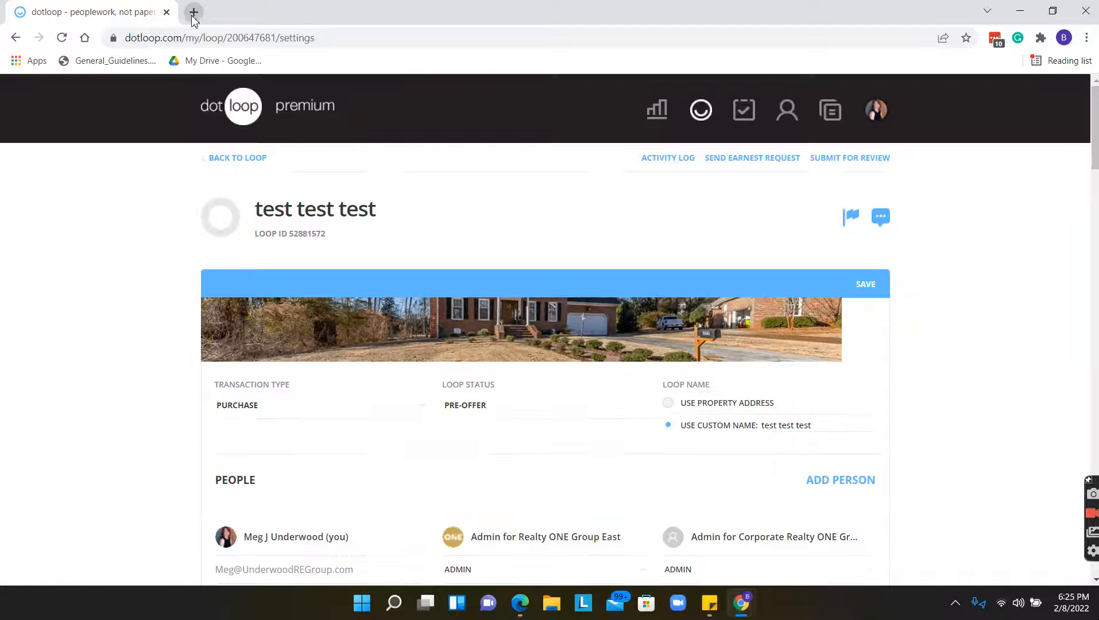
Load flexmls.com in a new tab and log in with the username and LastPass-saved password.
left_click(193, 12)
type("f")
key("Return")
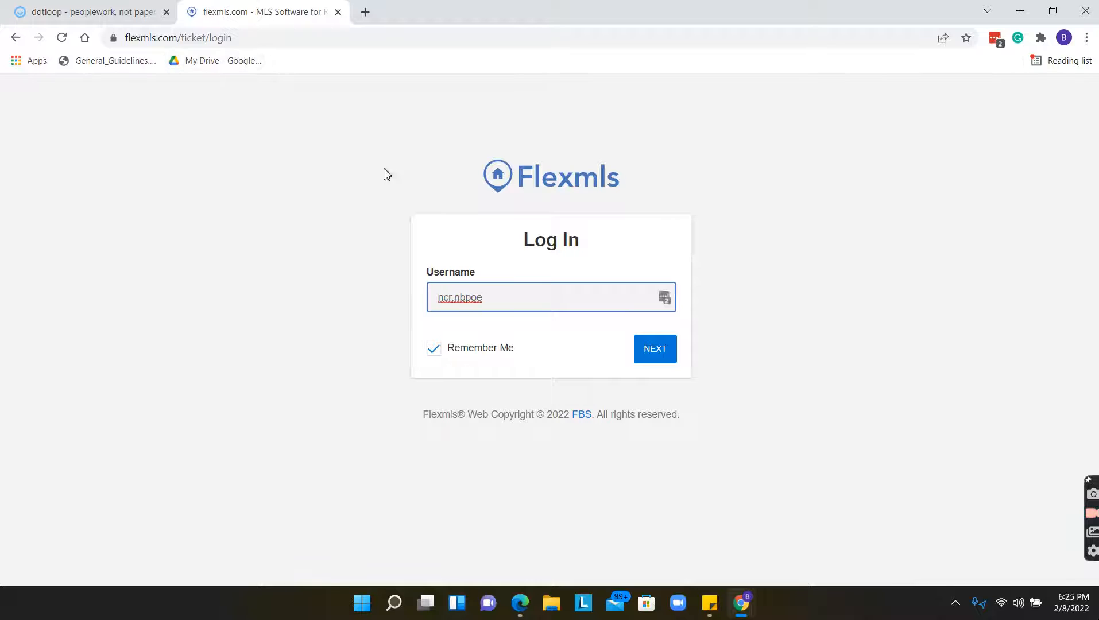
left_click(673, 351)
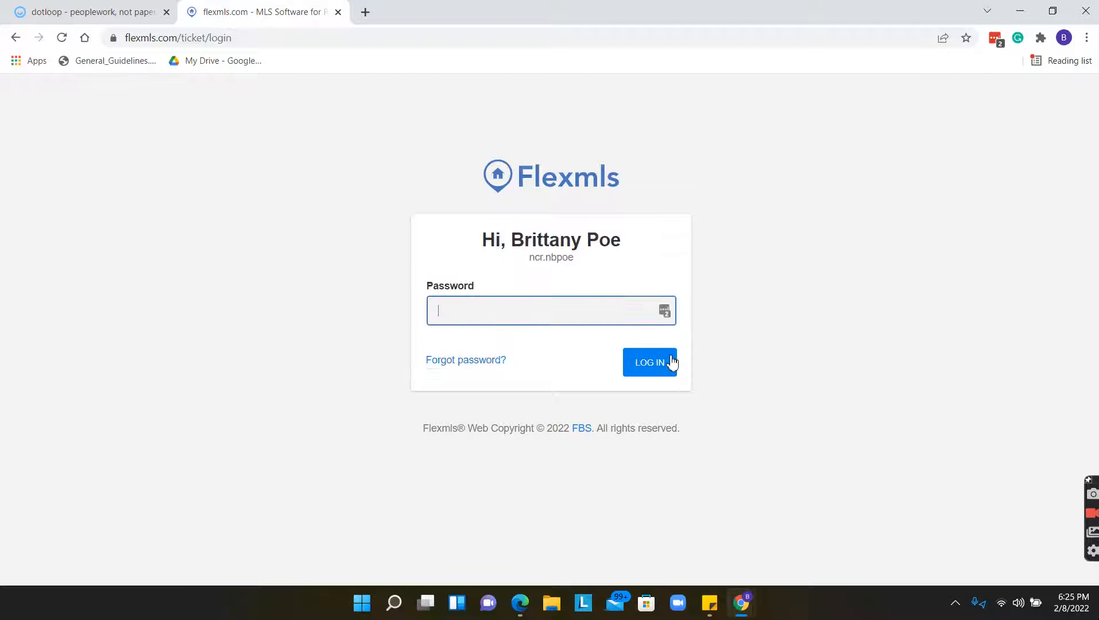
left_click(664, 310)
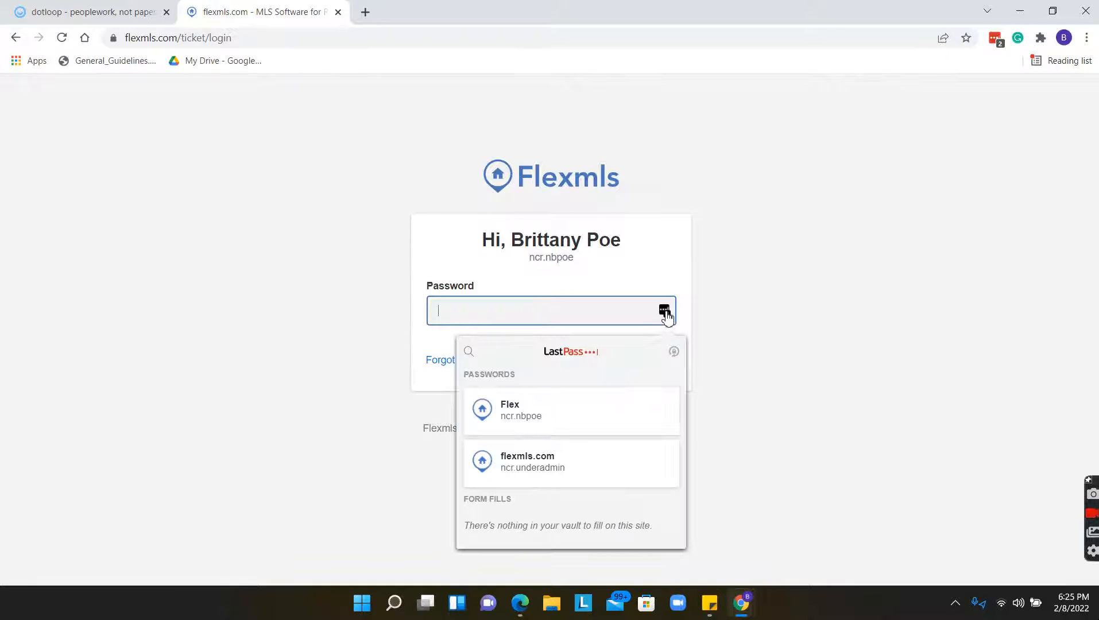
left_click(567, 403)
left_click(643, 366)
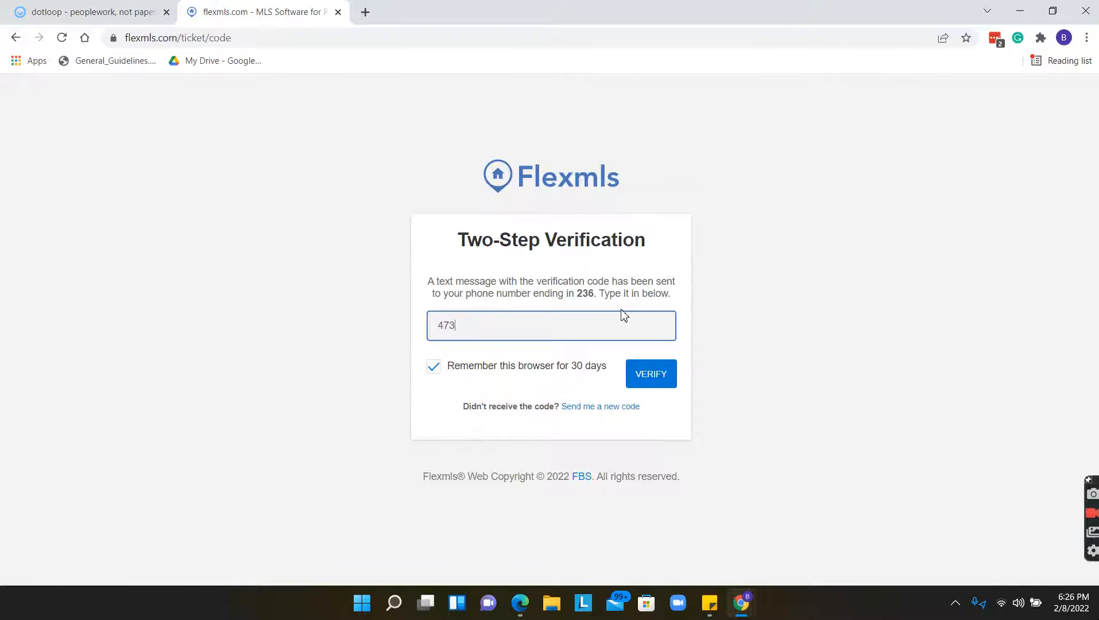
left_click(666, 382)
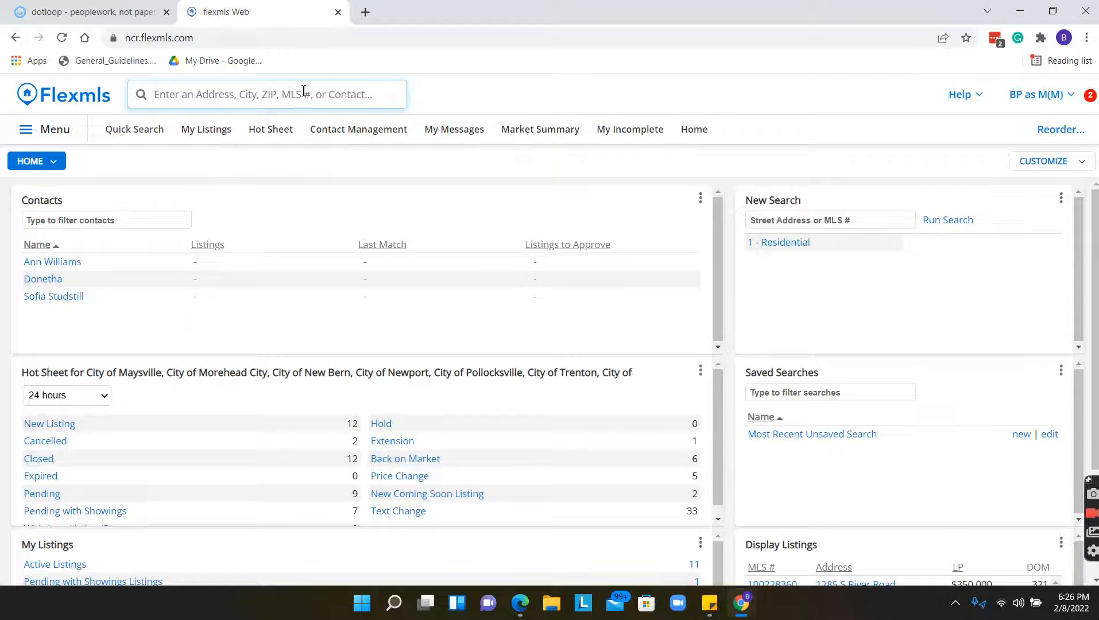
left_click(67, 130)
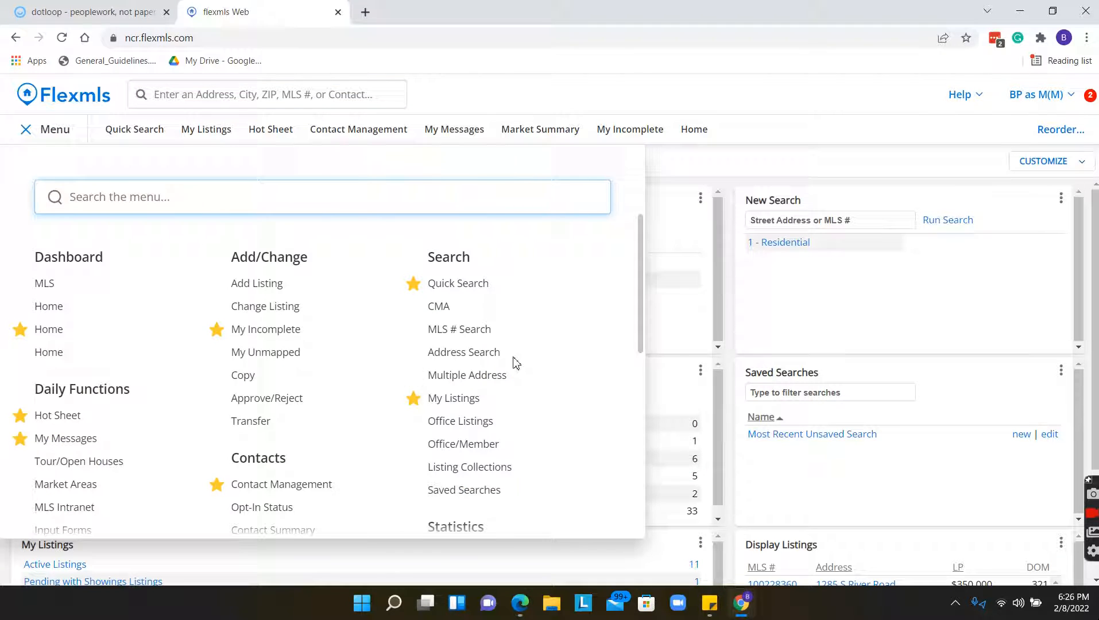
left_click(564, 100)
left_click(296, 97)
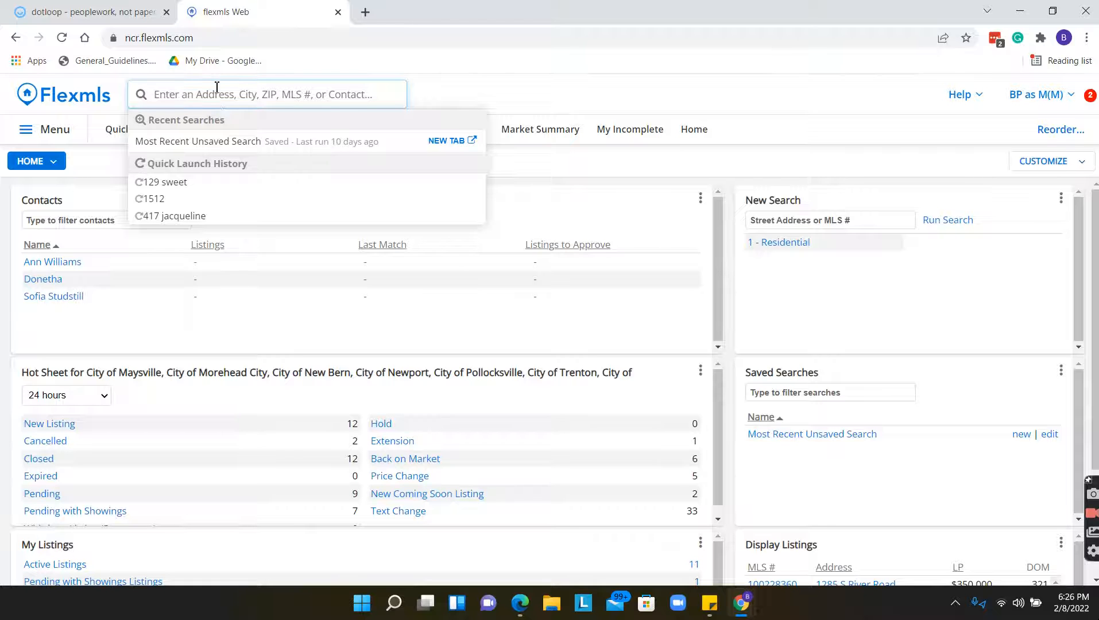
left_click(36, 5)
left_click(218, 10)
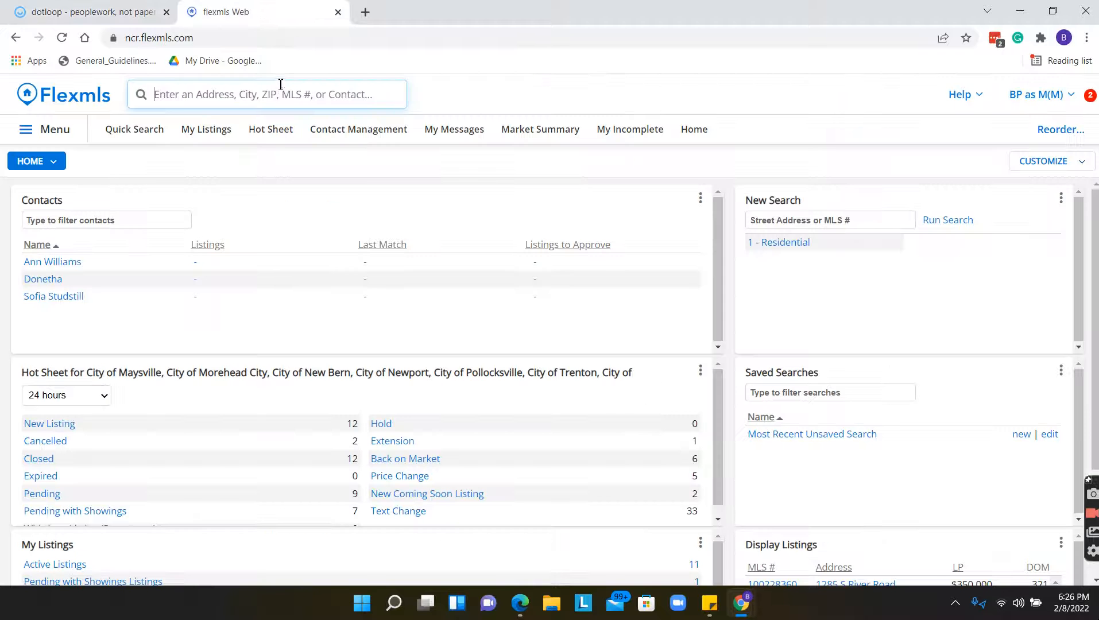
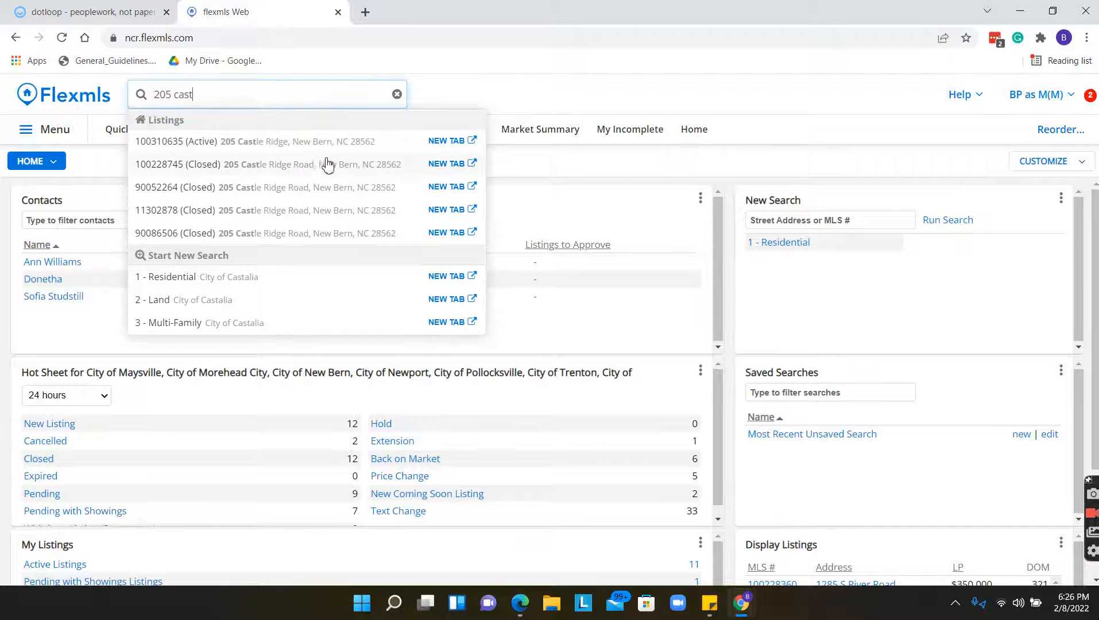
left_click(326, 148)
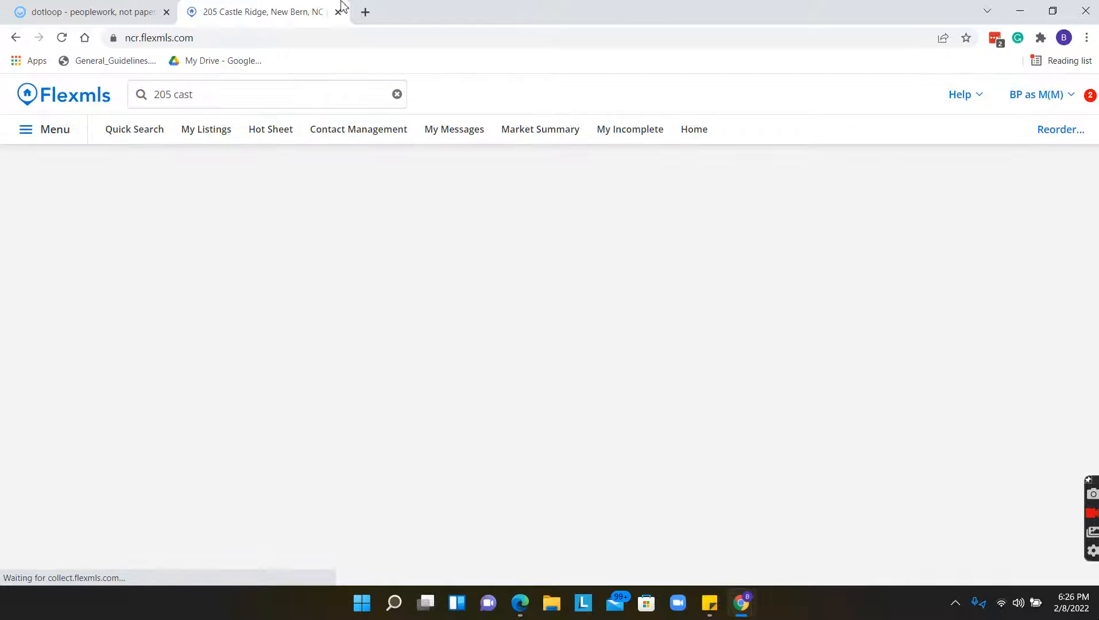
left_click(32, 12)
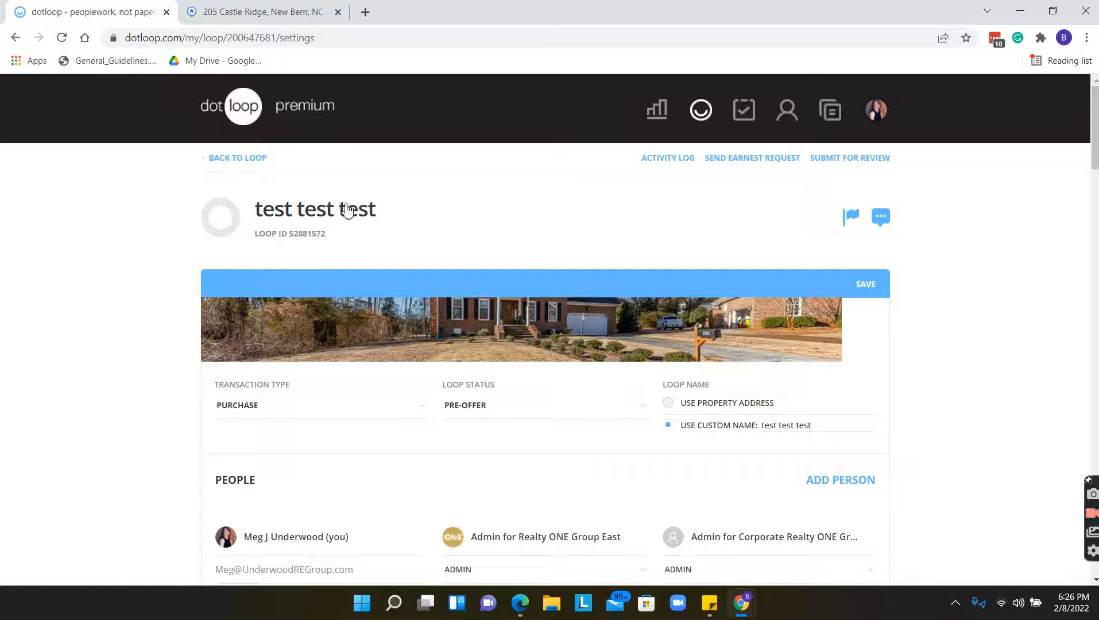
left_click(245, 164)
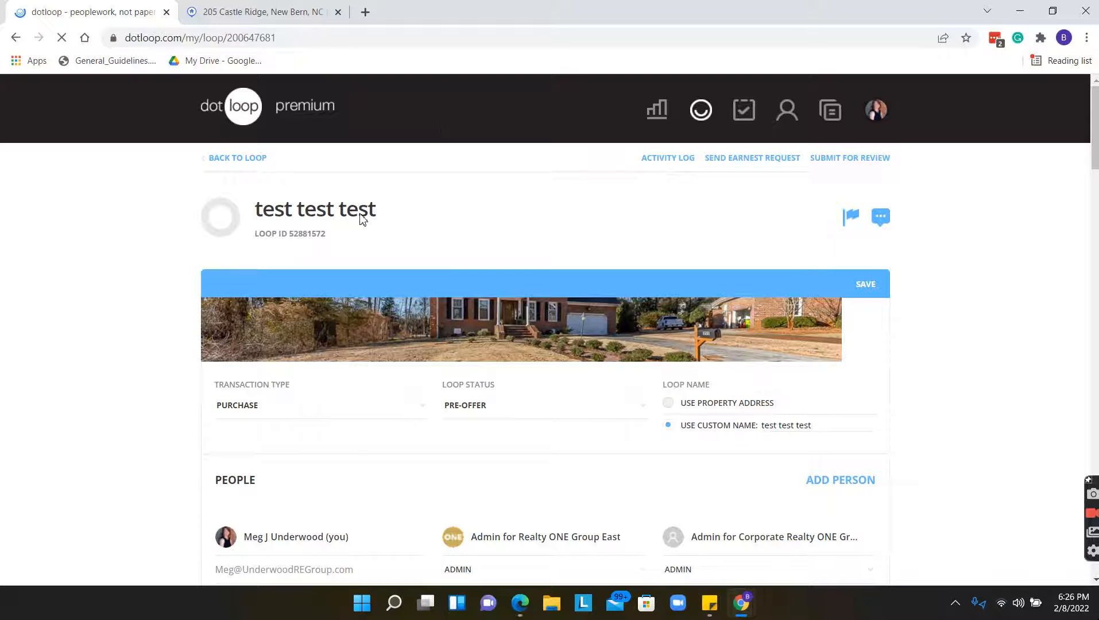
left_click(364, 211)
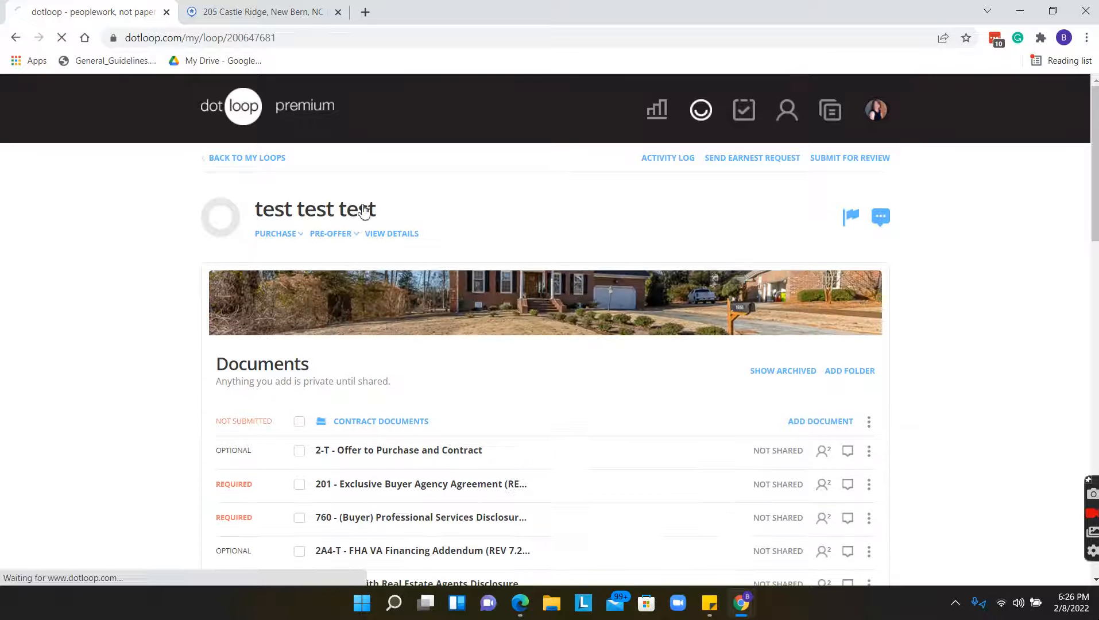
double_click(375, 212)
key("ctrl+a")
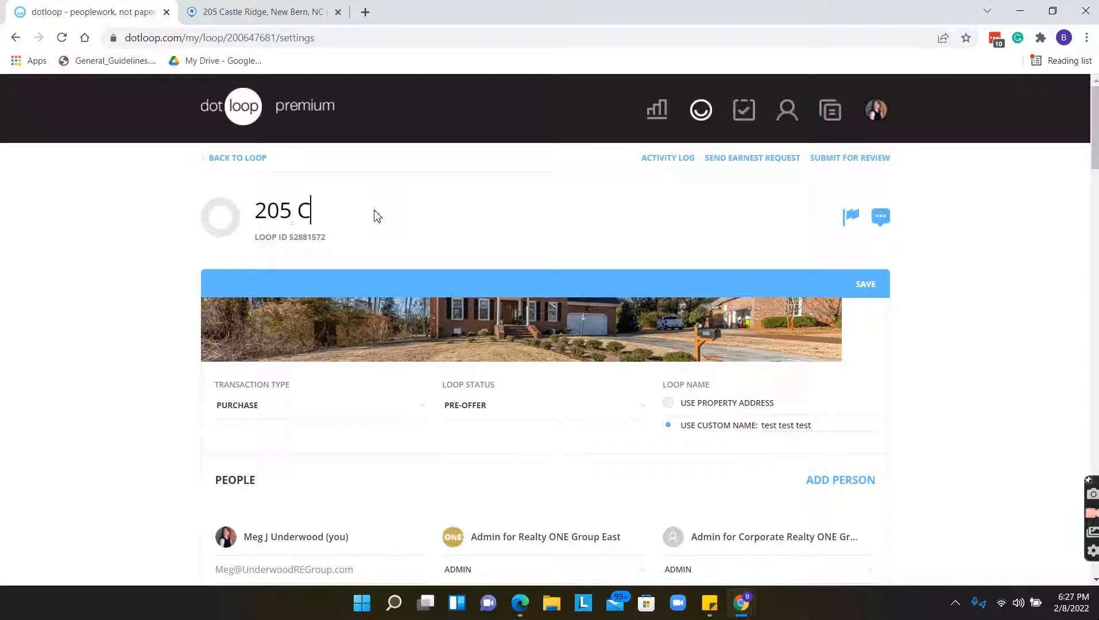
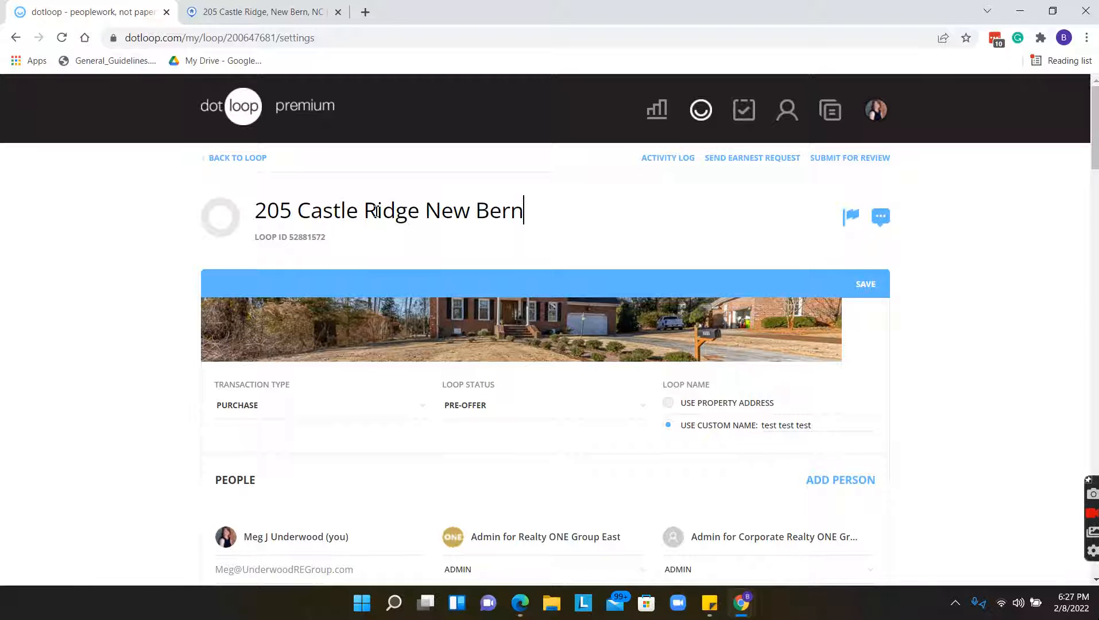
key("Return")
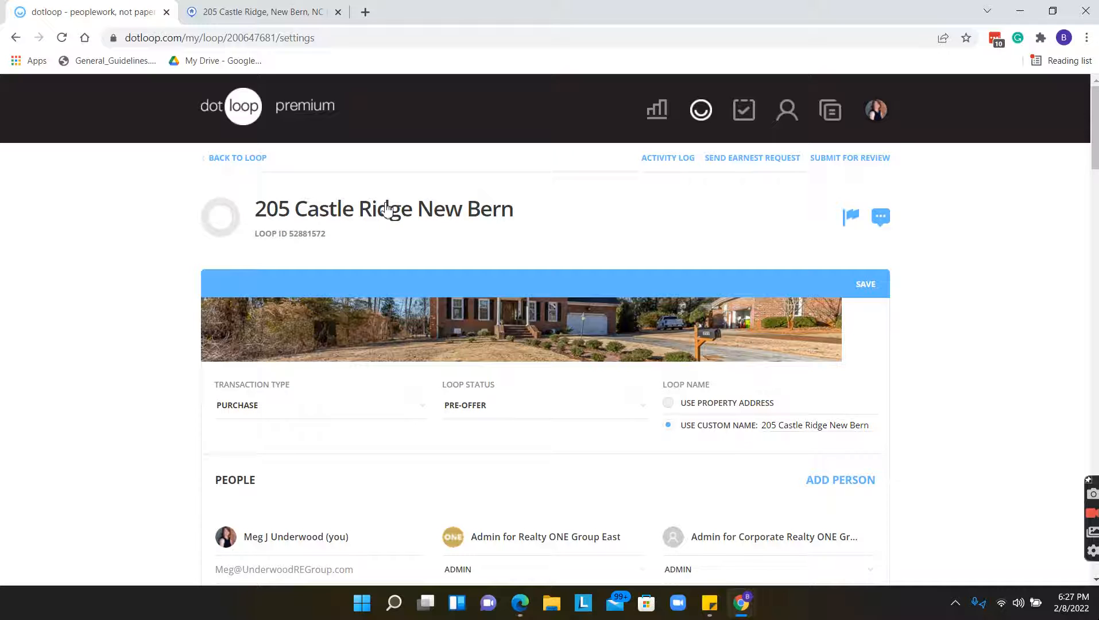
left_click(263, 164)
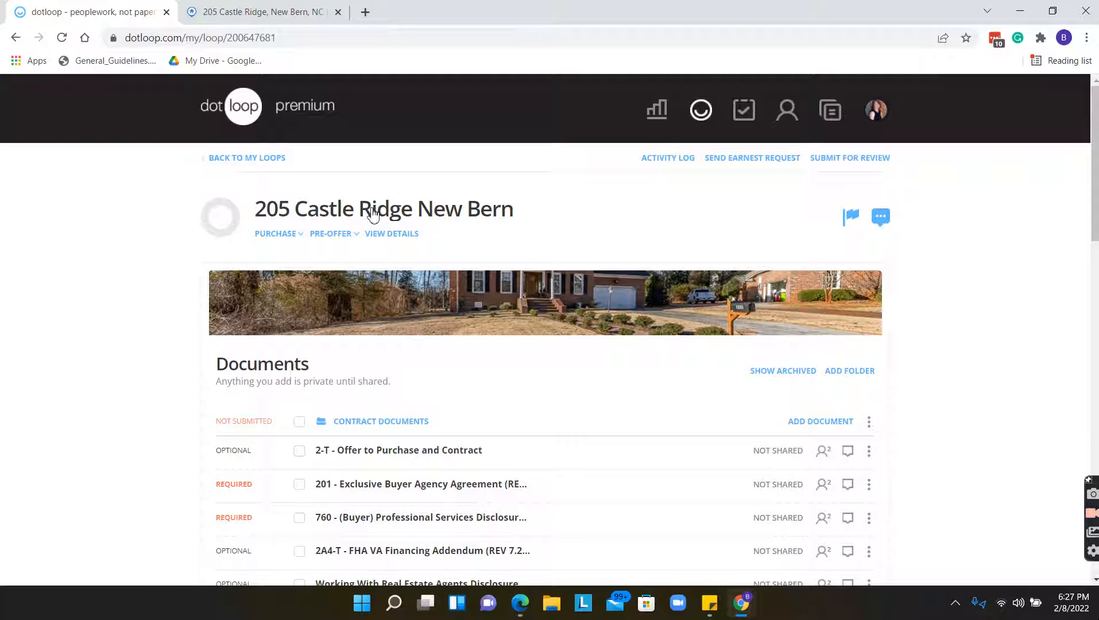
Revisit the loop settings to check the new title, ending on the settings page.
left_click(296, 214)
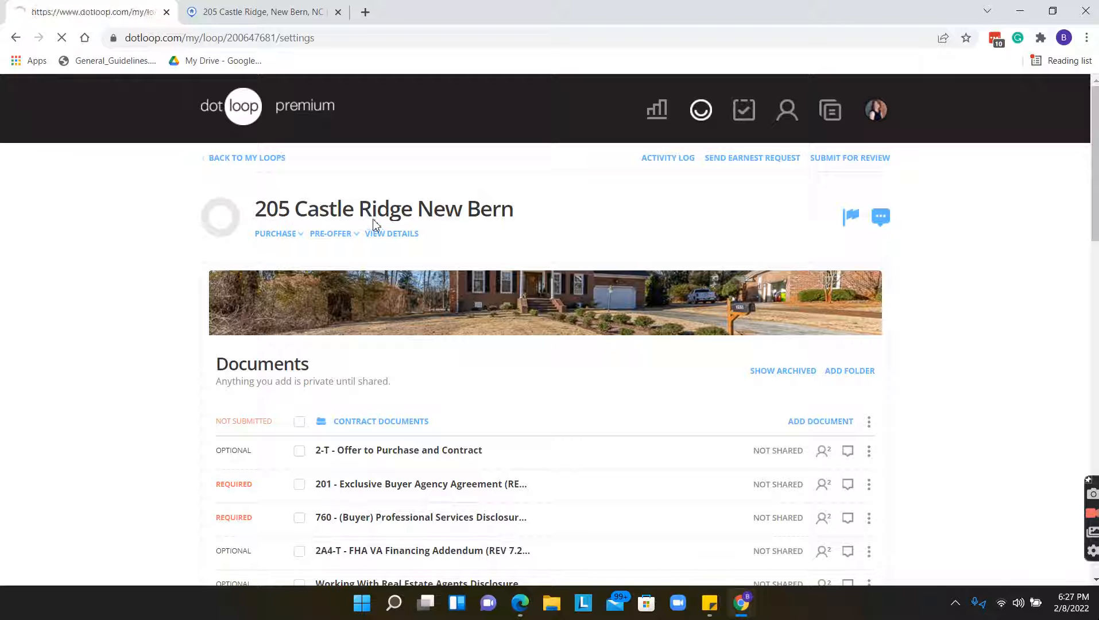
left_click(510, 224)
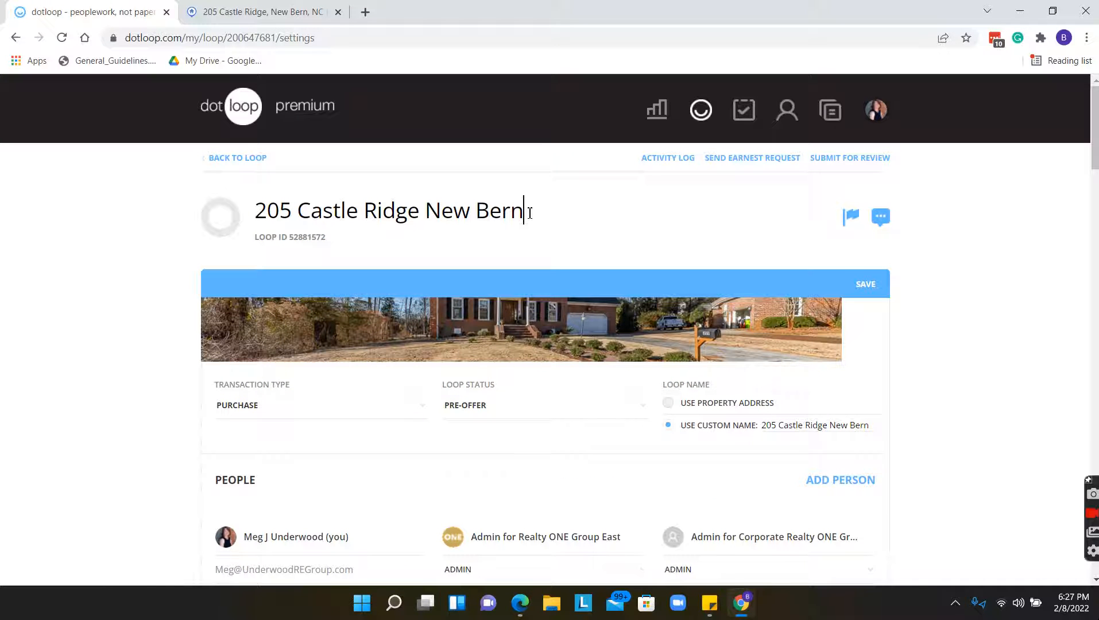
left_click(228, 160)
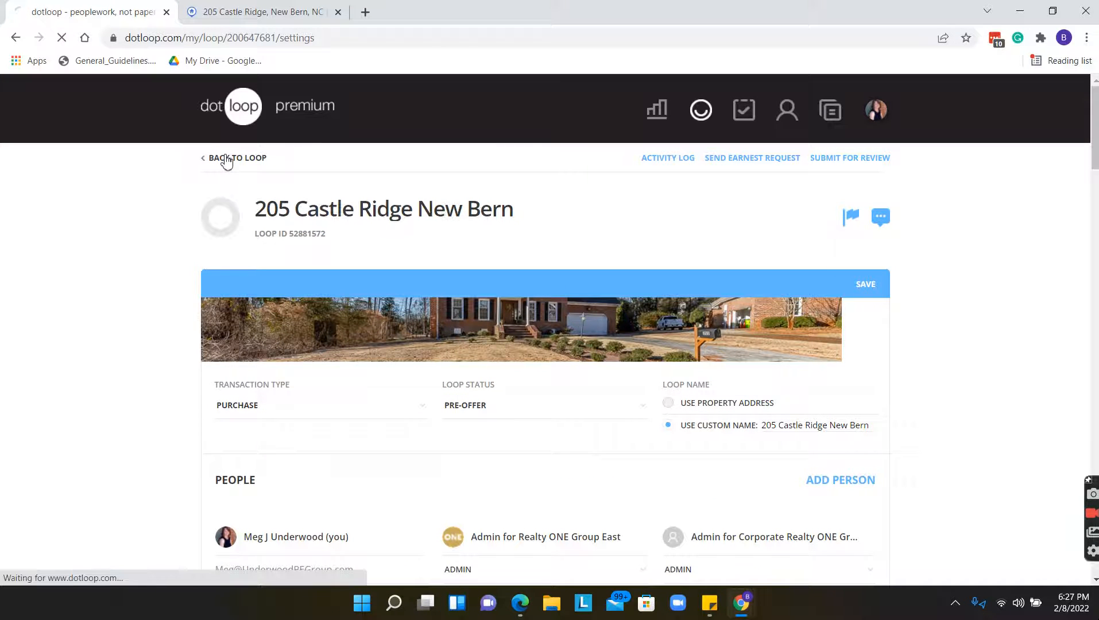
left_click(392, 213)
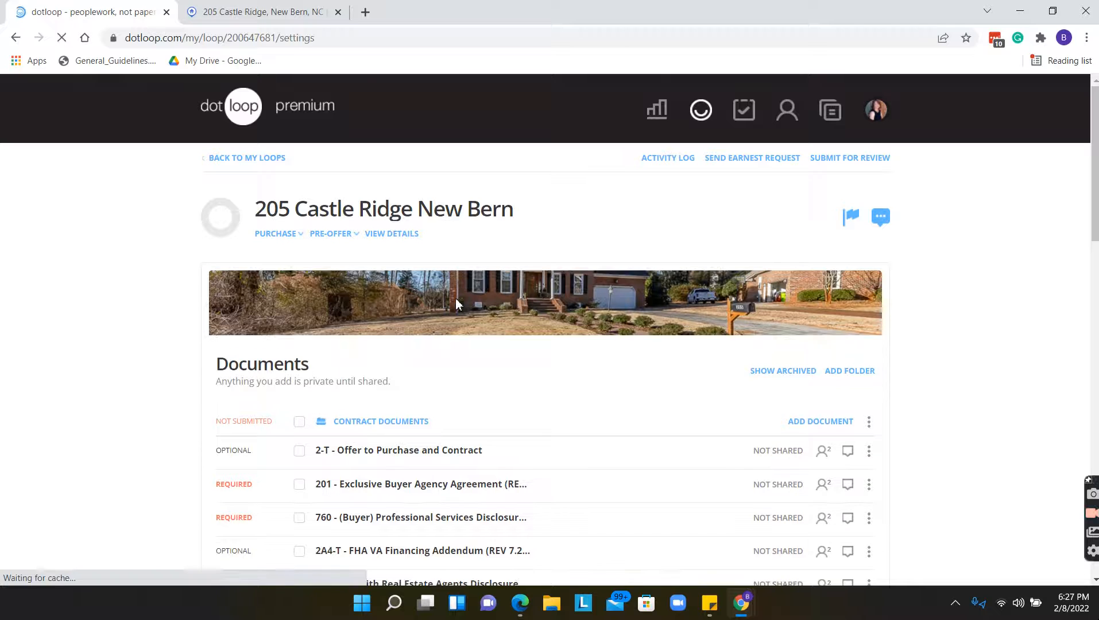
scroll(530, 339, "down", 1)
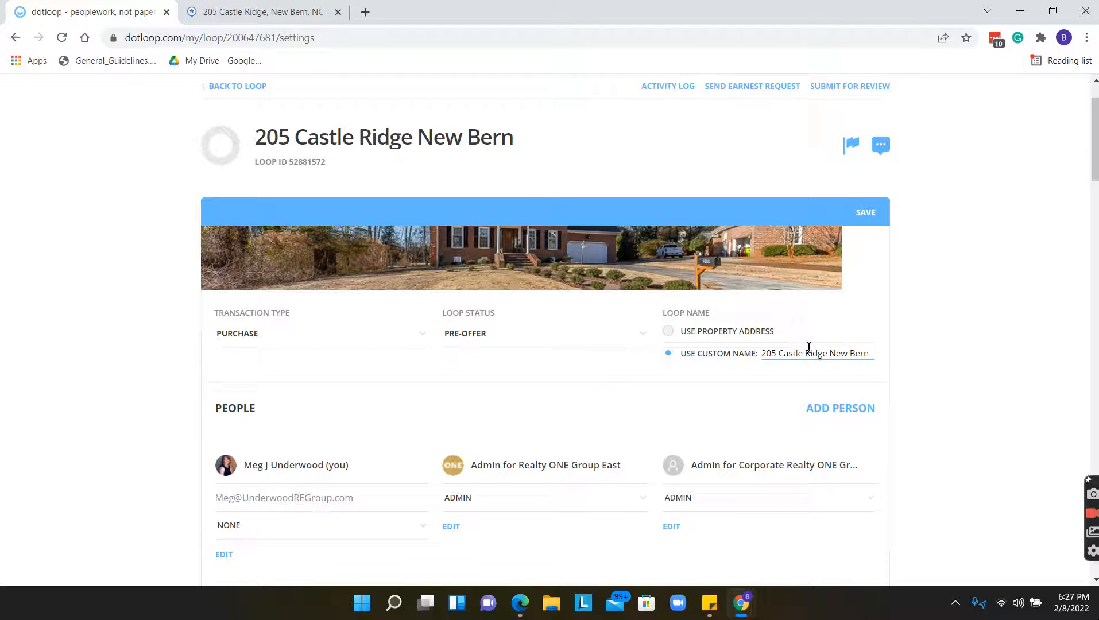
scroll(809, 347, "down", 1)
scroll(747, 356, "down", 2)
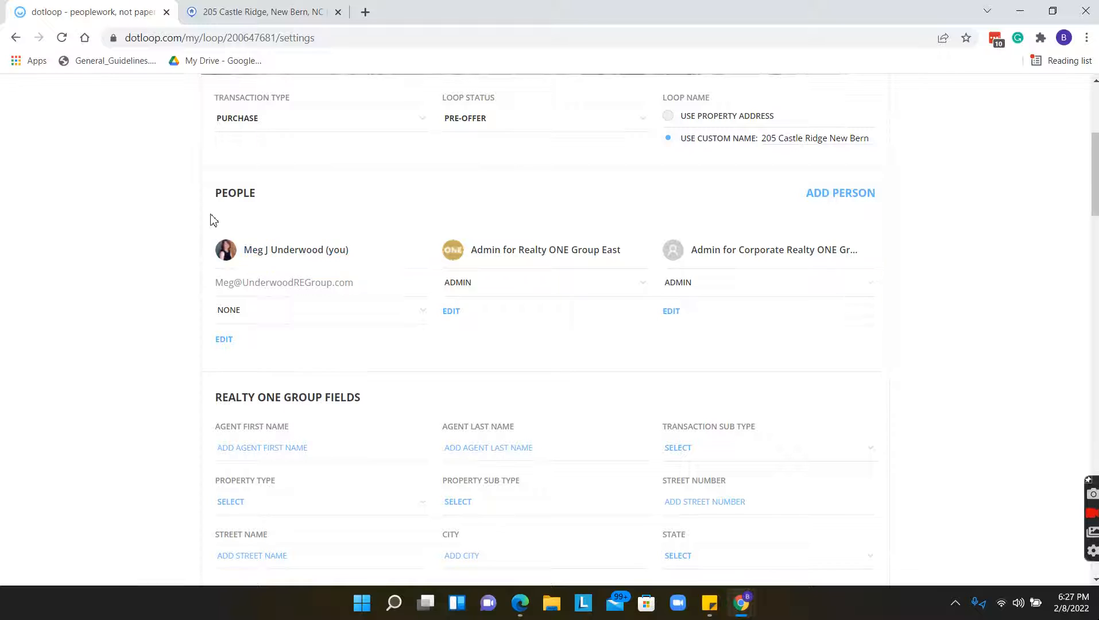
scroll(848, 217, "down", 1)
scroll(848, 217, "down", 2)
scroll(583, 167, "down", 2)
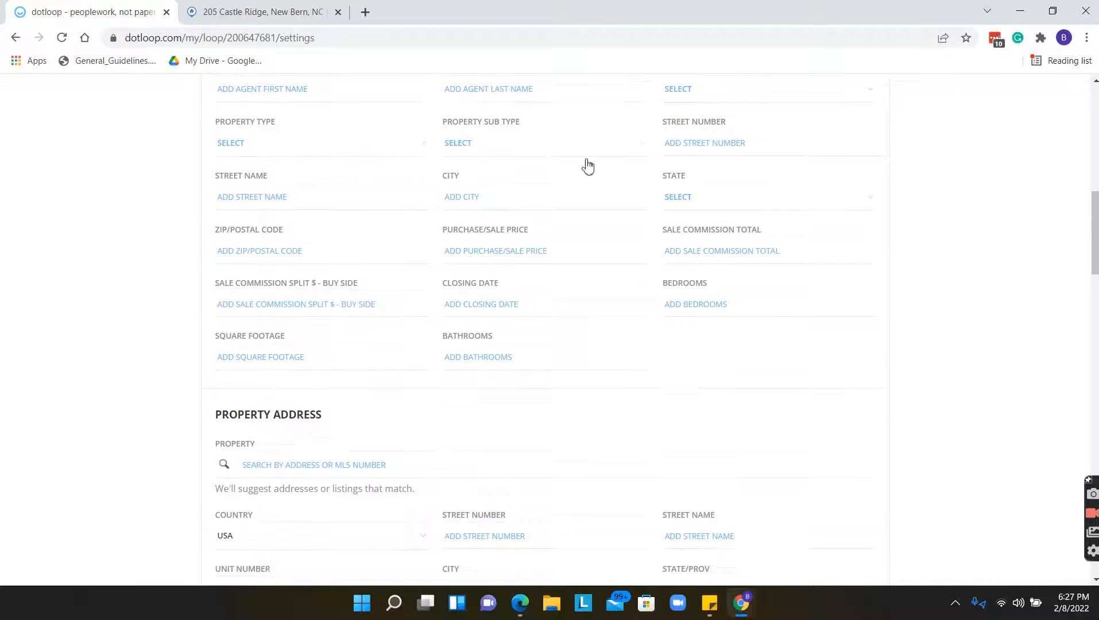
scroll(345, 167, "up", 1)
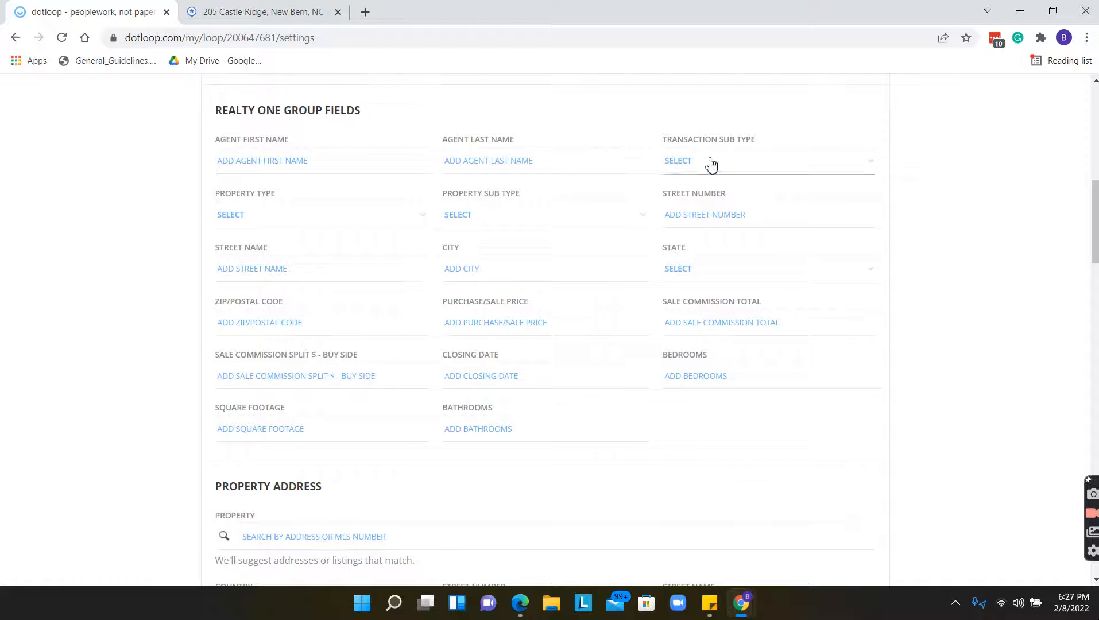
scroll(741, 176, "down", 3)
scroll(741, 177, "down", 4)
scroll(370, 276, "down", 2)
scroll(371, 278, "down", 6)
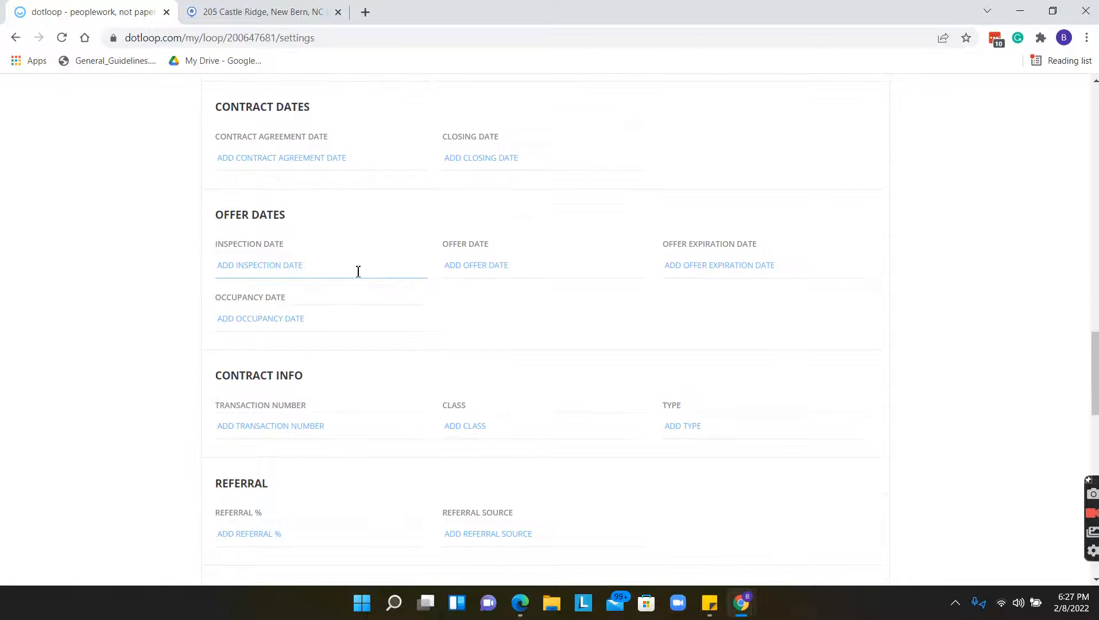
scroll(322, 283, "down", 2)
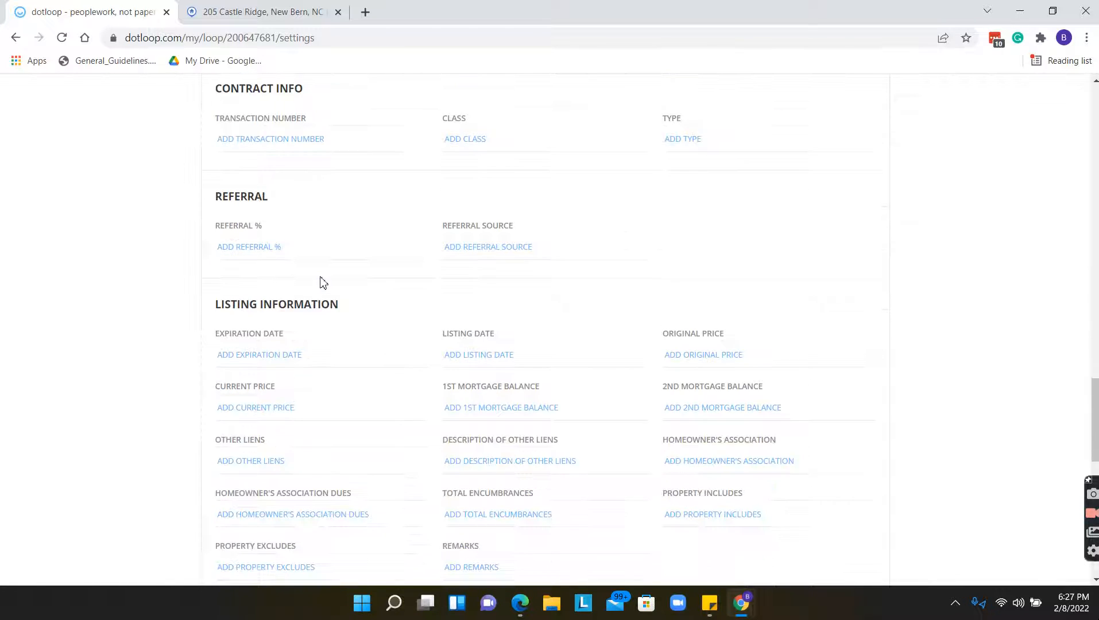
scroll(404, 280, "down", 7)
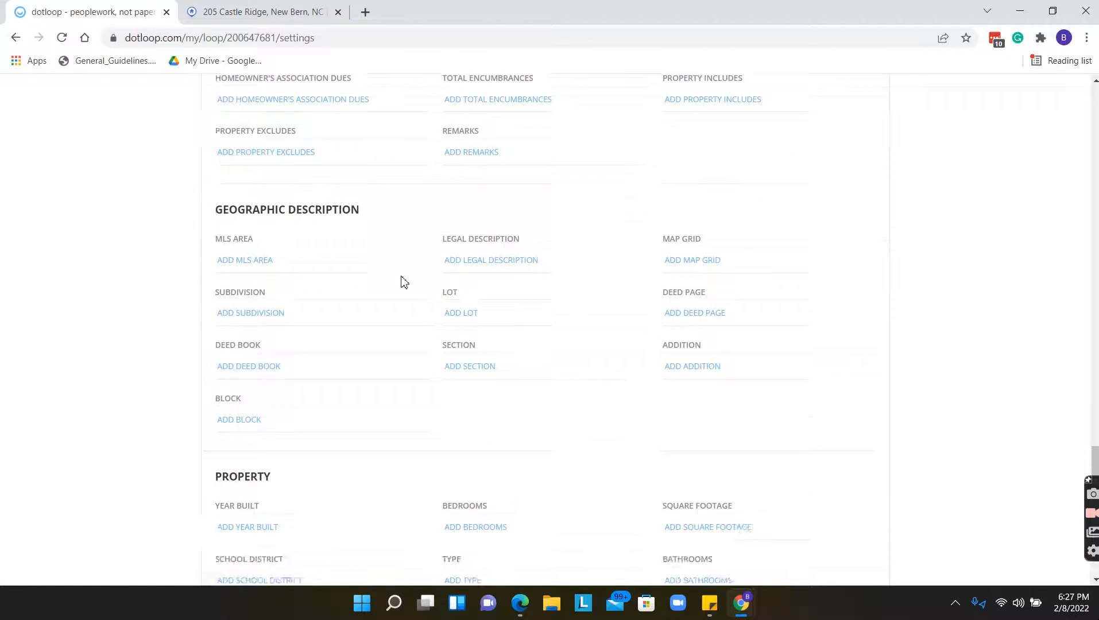
scroll(404, 278, "down", 2)
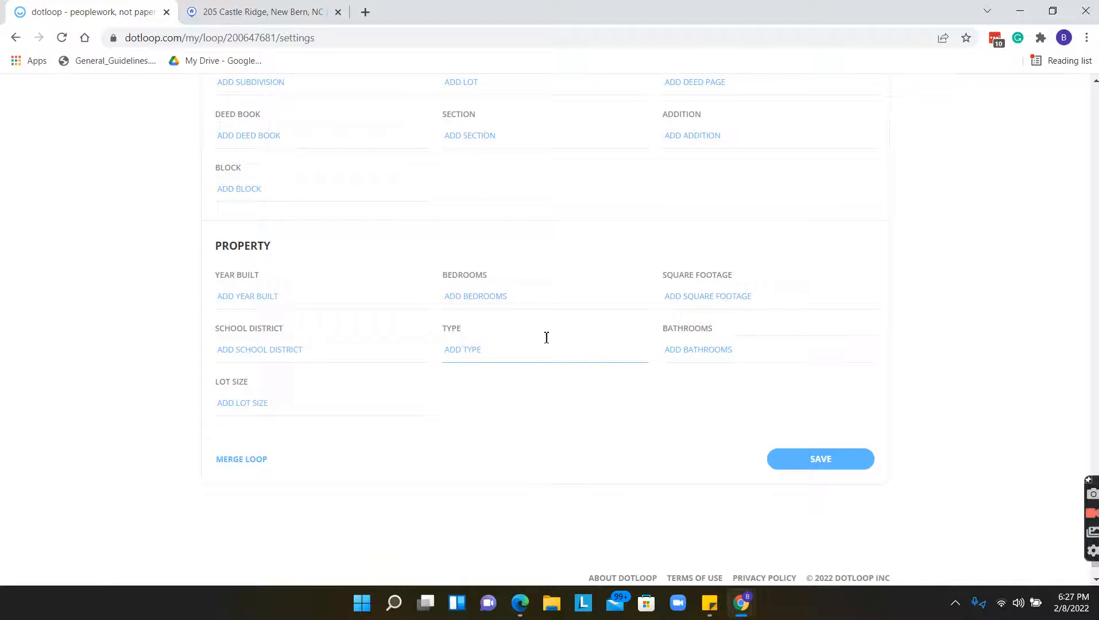
scroll(585, 426, "up", 2)
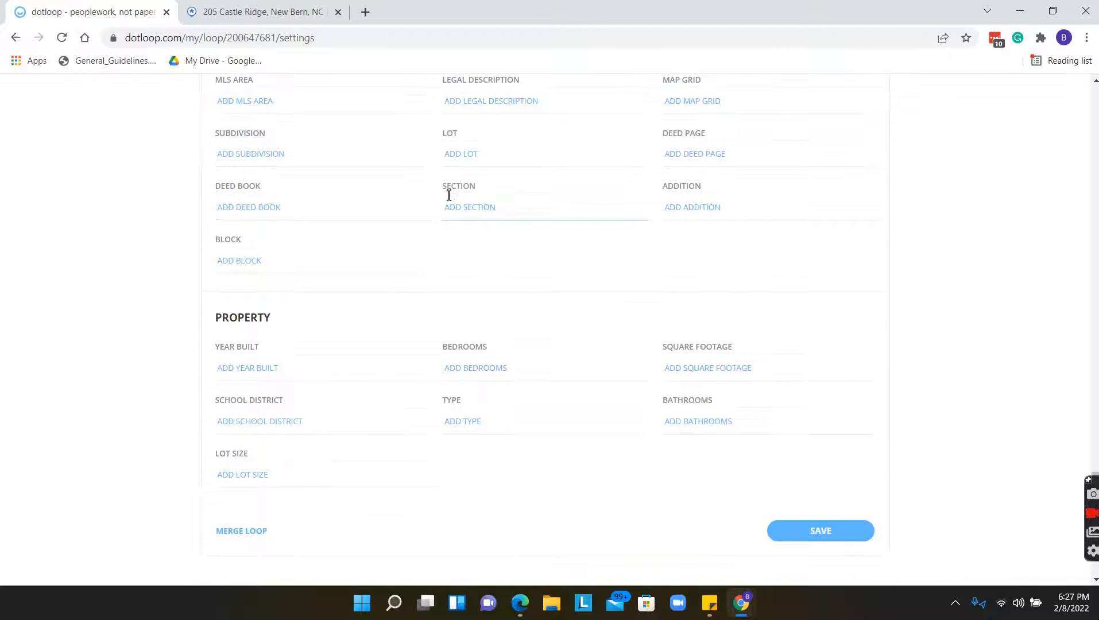
scroll(577, 470, "up", 1)
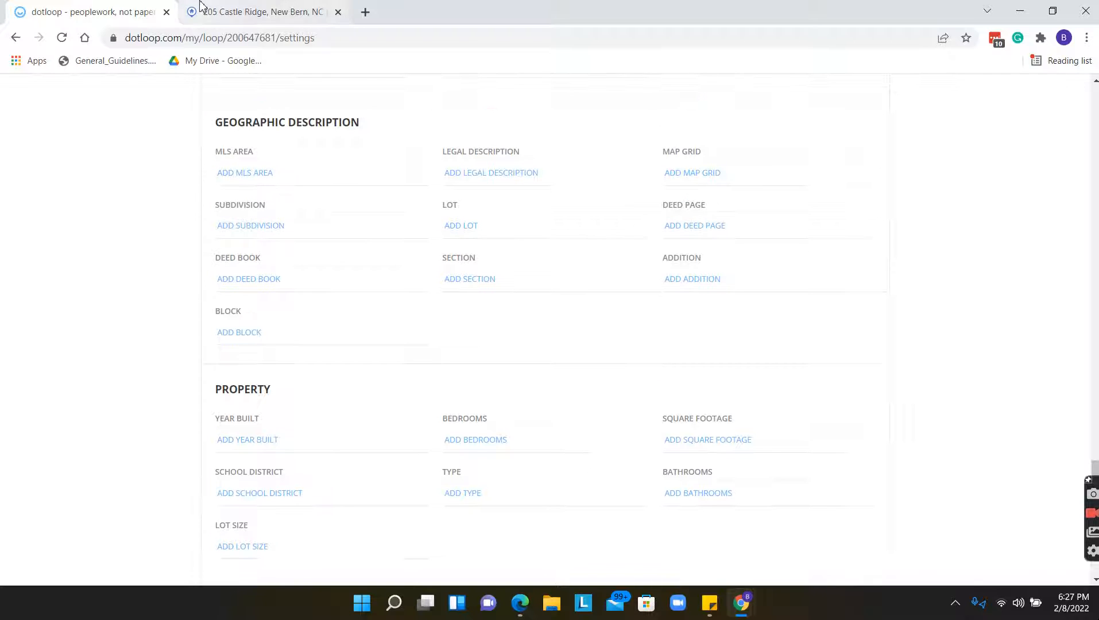
left_click(256, 10)
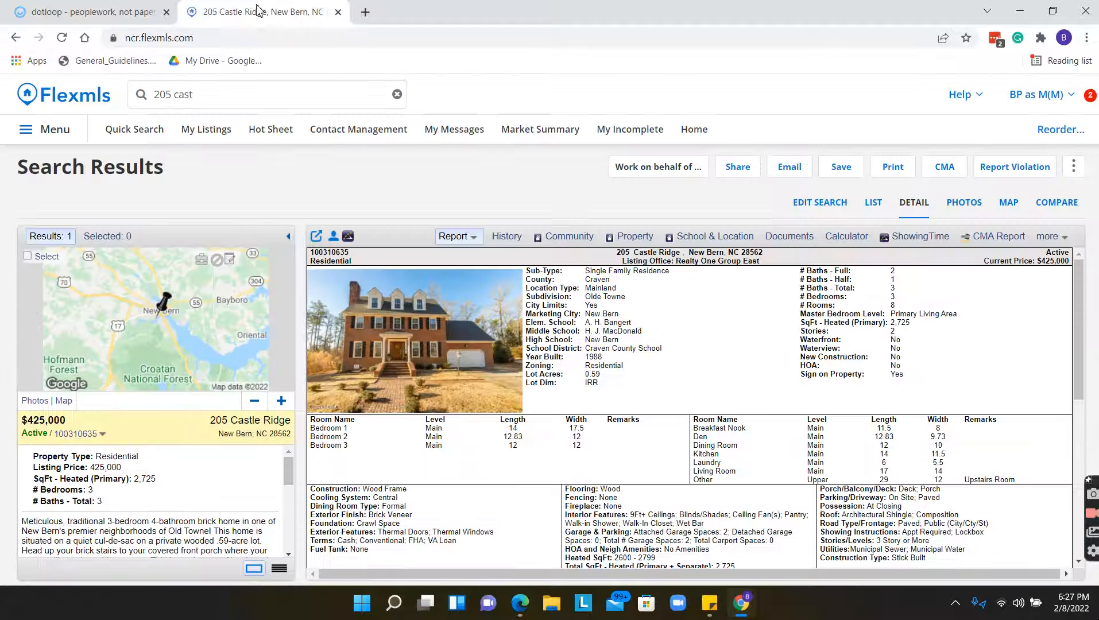
left_click(84, 18)
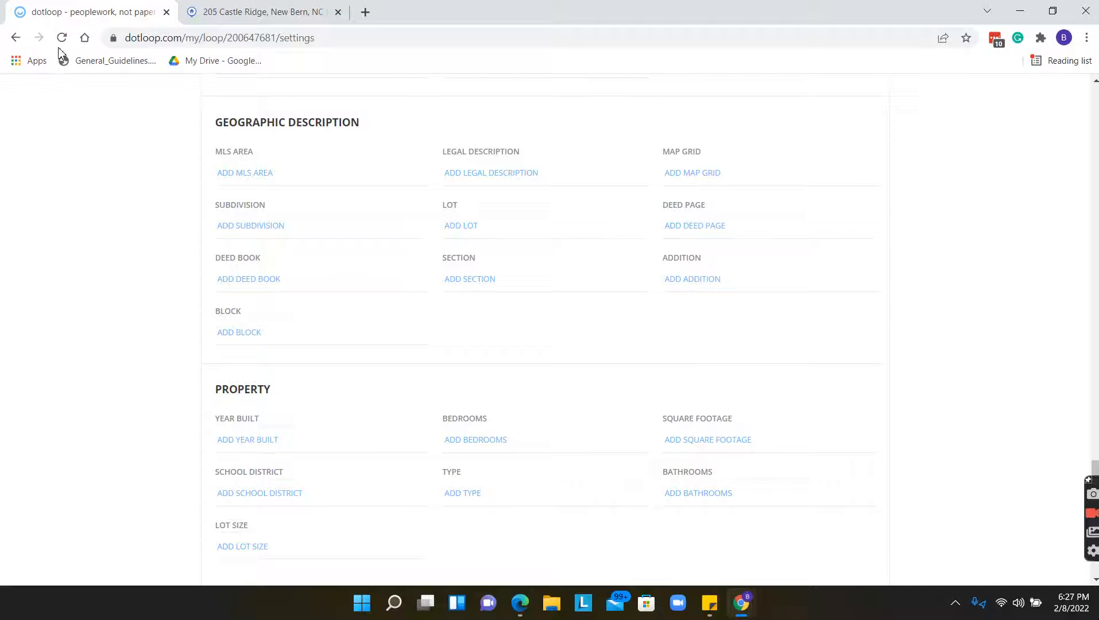
scroll(431, 402, "up", 20)
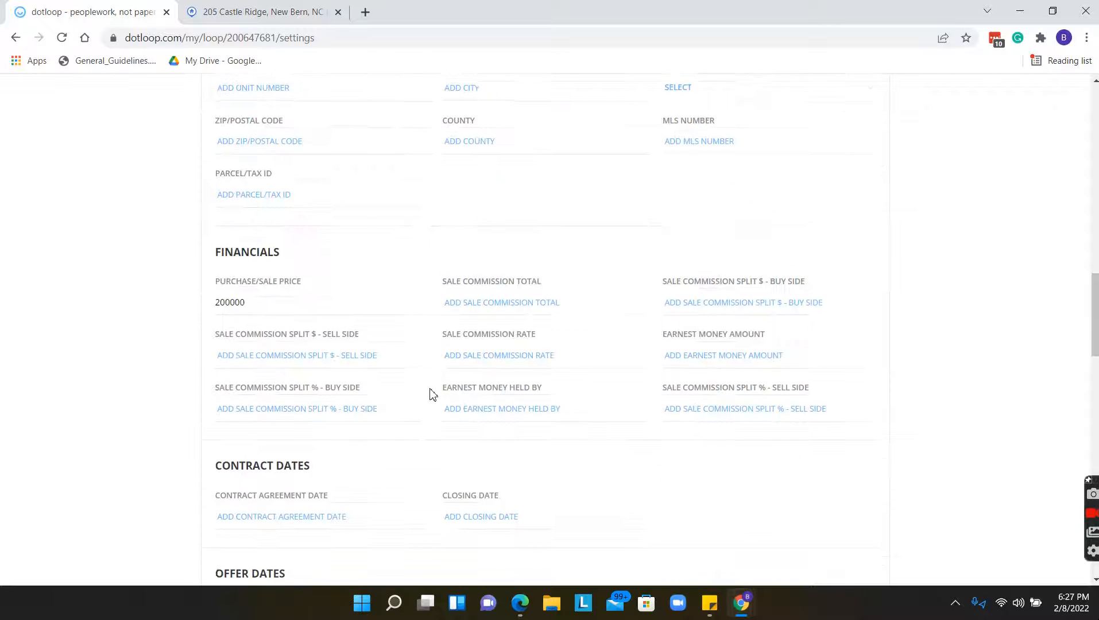
scroll(434, 398, "up", 5)
left_click(220, 159)
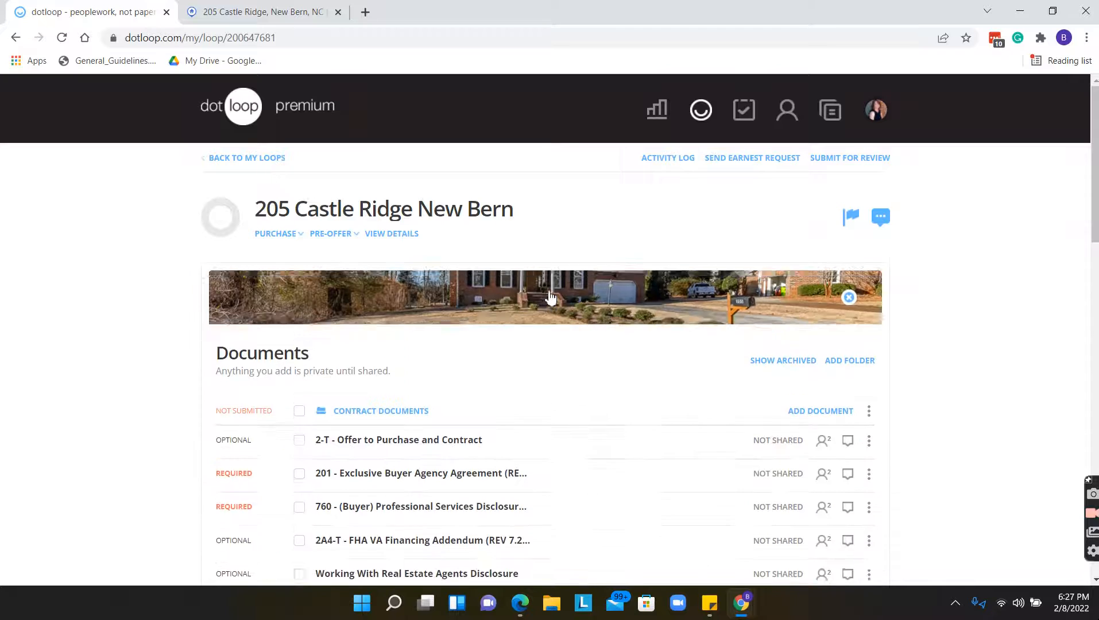
scroll(548, 285, "down", 4)
scroll(549, 285, "down", 3)
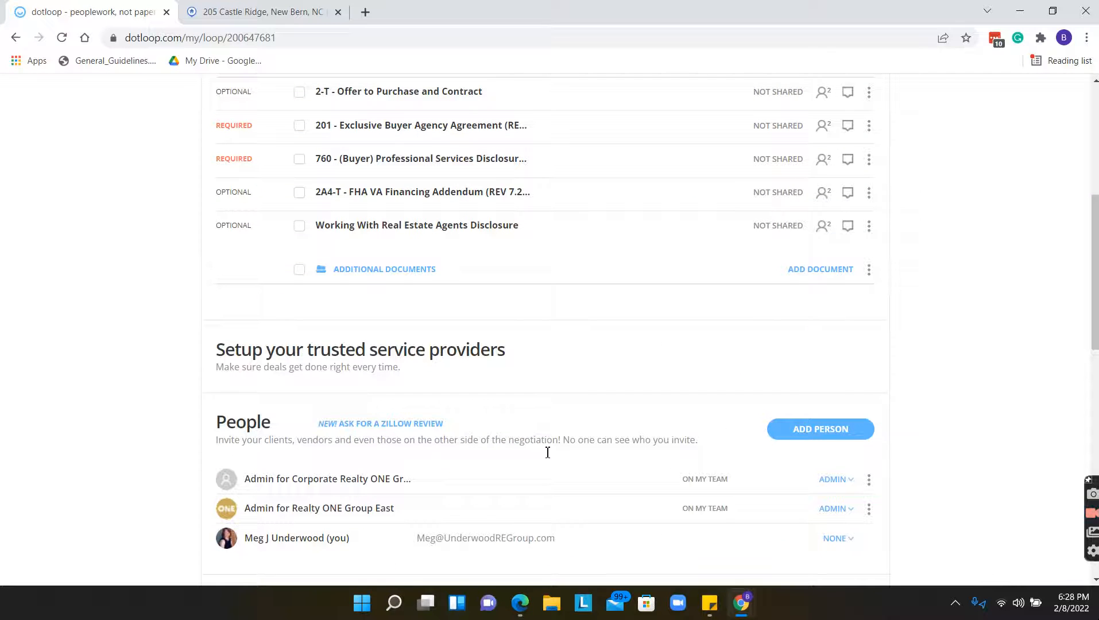
left_click(803, 437)
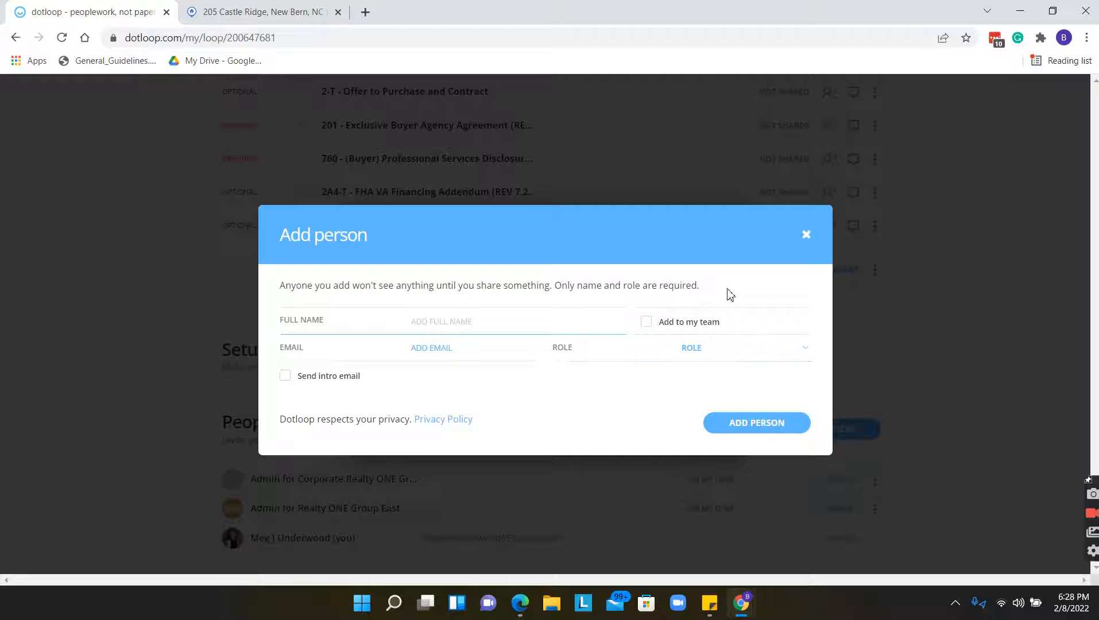
left_click(806, 242)
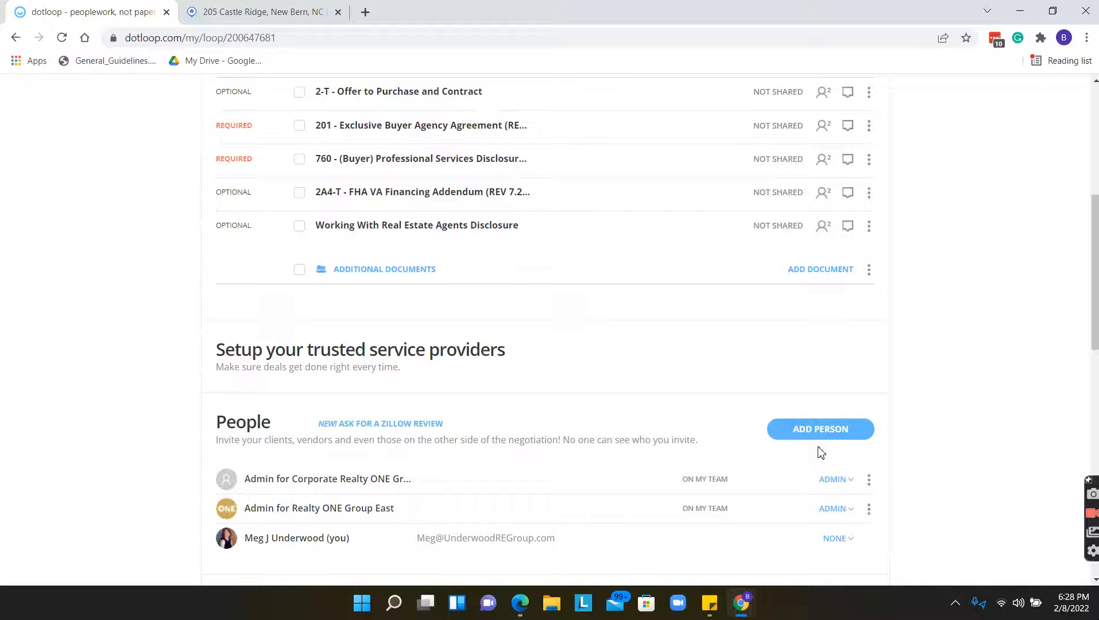
Add a person with the buyer's full name and e-mail, assigned the BUYER role.
left_click(822, 436)
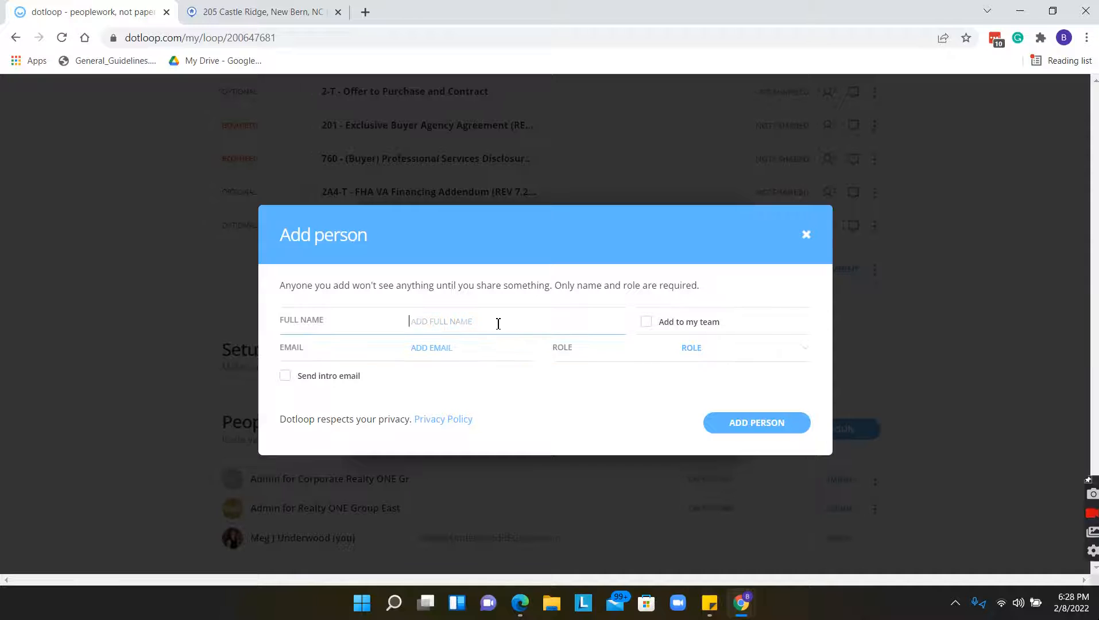
type("John Smith")
key("Tab")
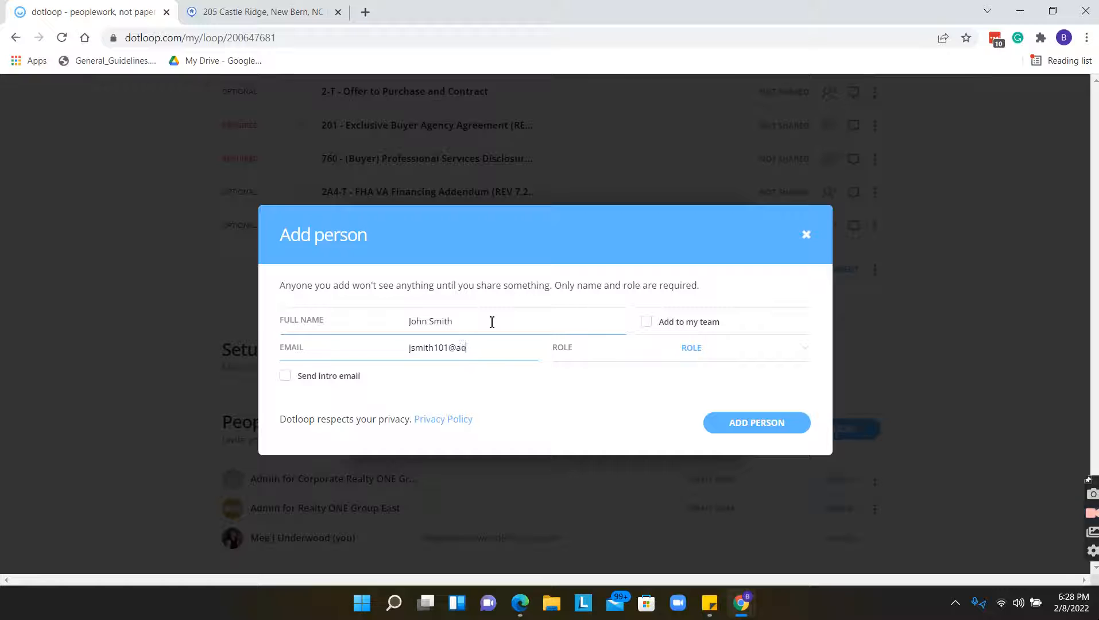
left_click(730, 348)
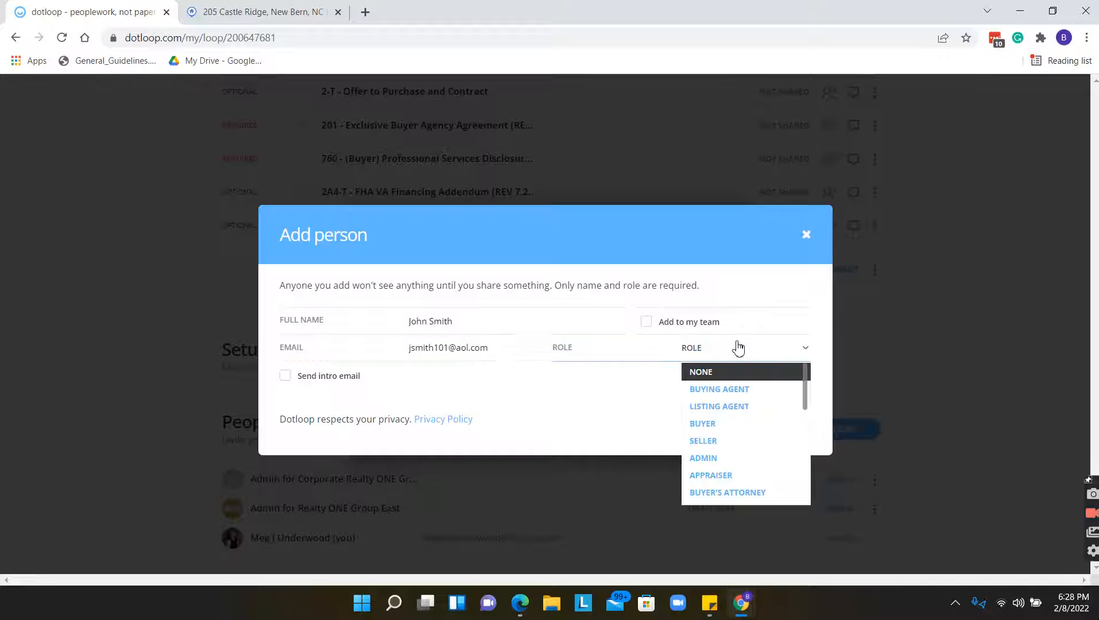
left_click(740, 424)
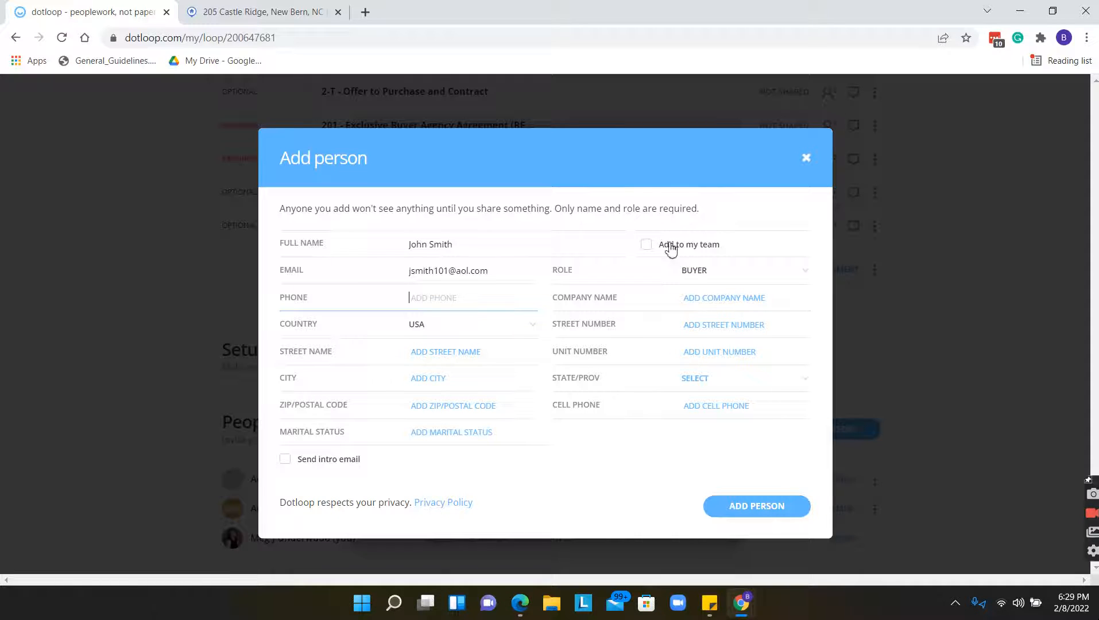
left_click(775, 510)
scroll(775, 357, "up", 3)
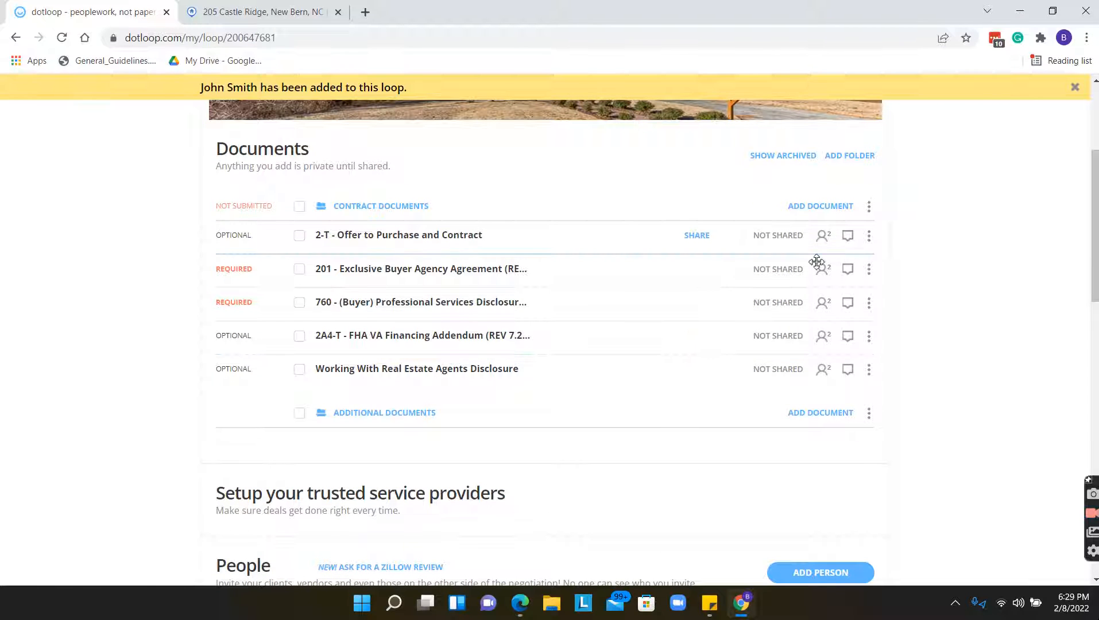
scroll(613, 323, "down", 3)
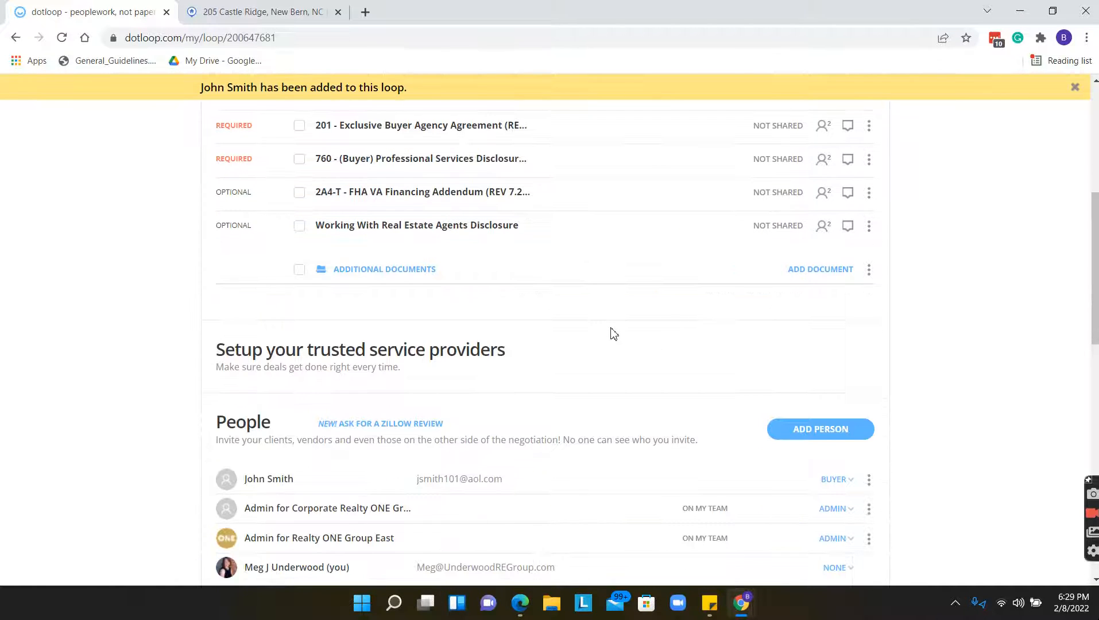
Add another person with the buyer's full name and e-mail, role BUYER, to the loop.
left_click(810, 436)
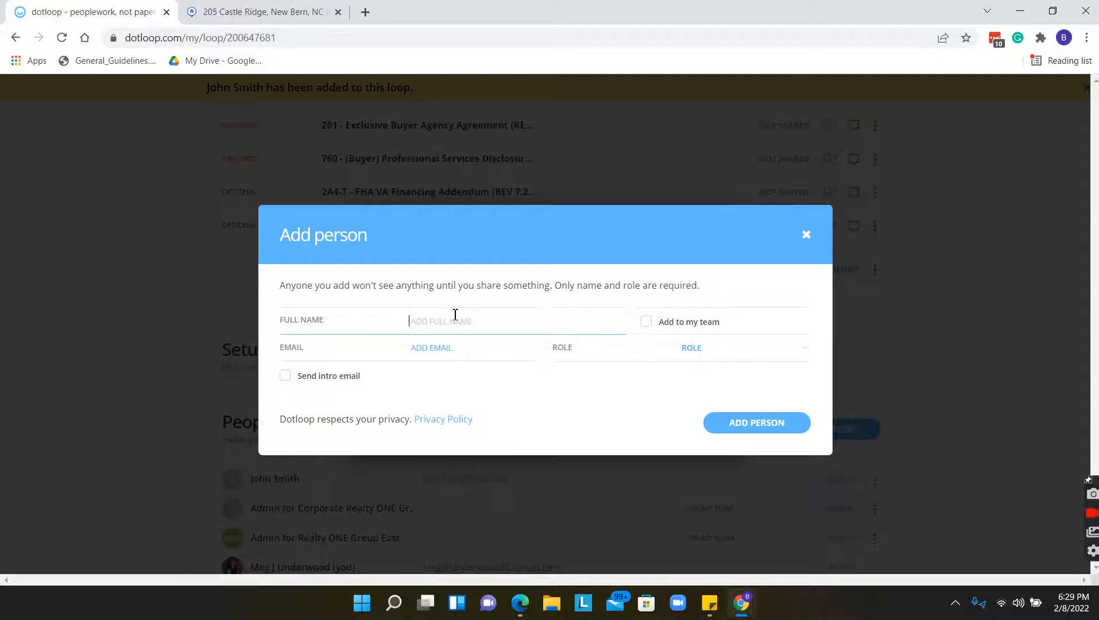
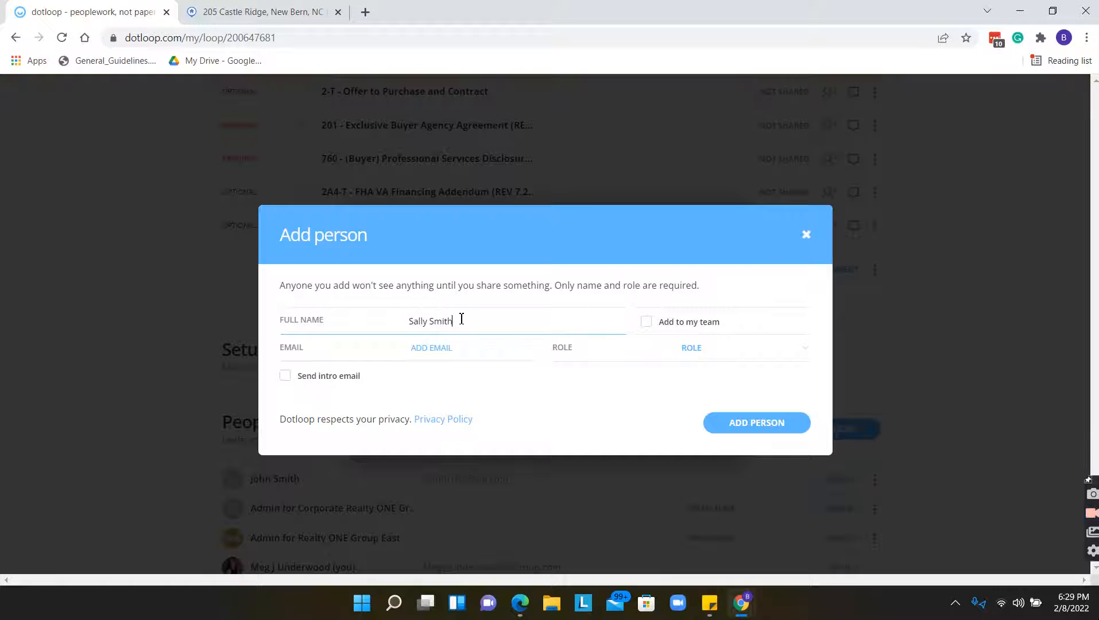
left_click(465, 343)
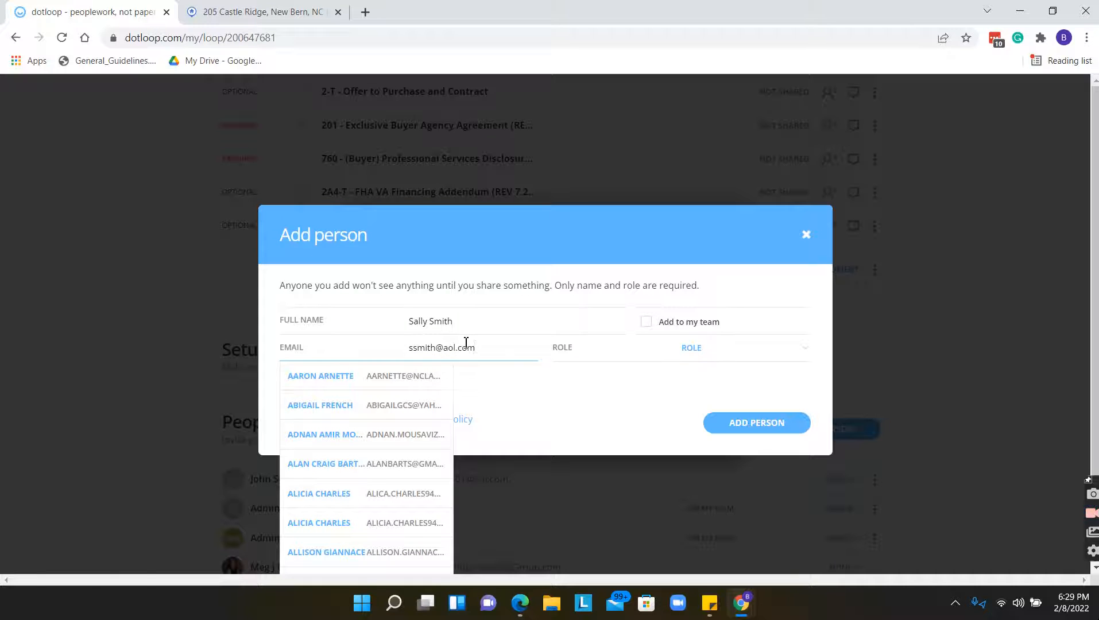
left_click(710, 347)
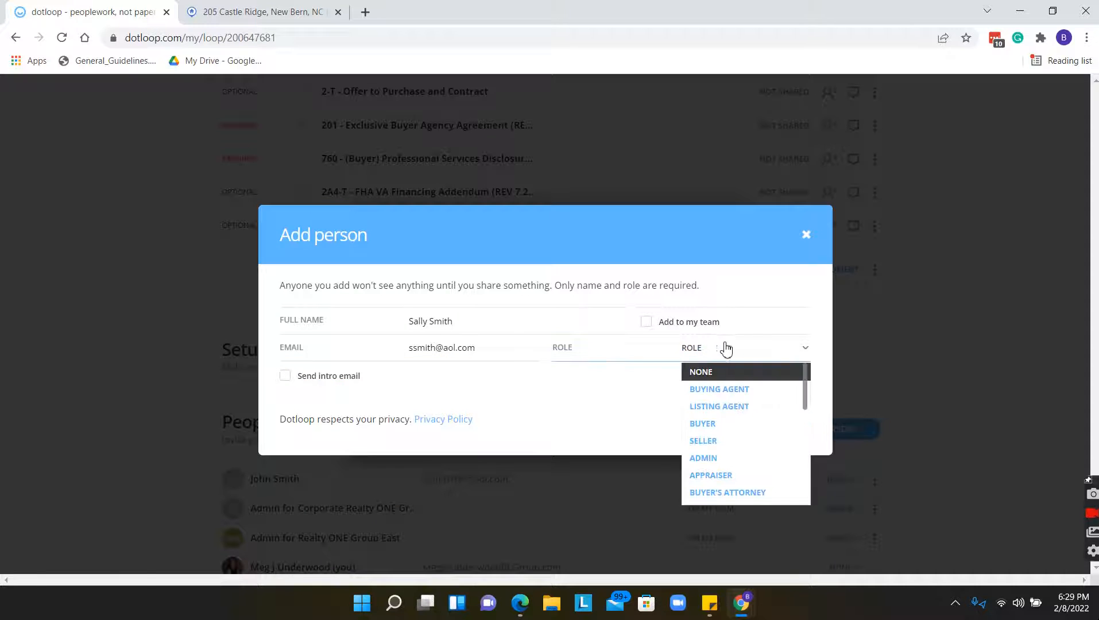
left_click(768, 424)
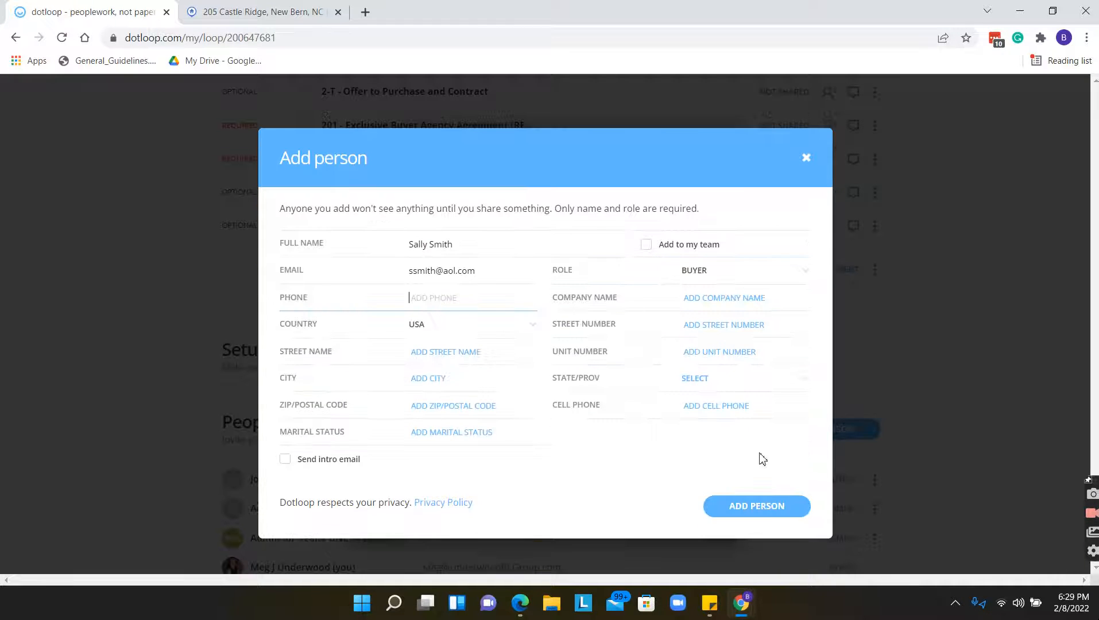
left_click(735, 504)
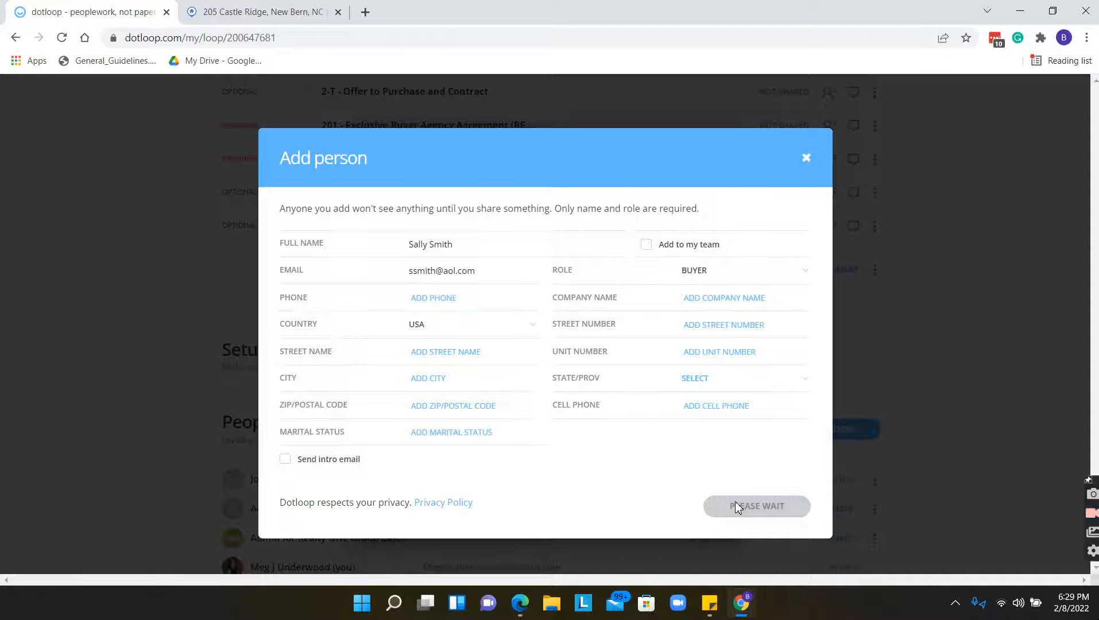
scroll(792, 391, "down", 1)
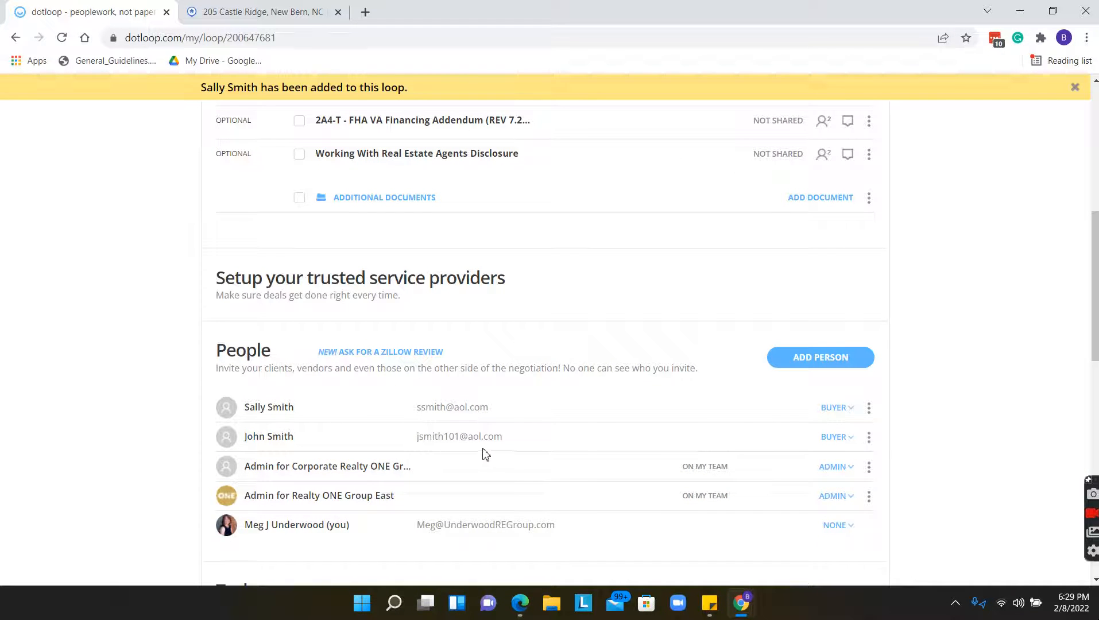
scroll(762, 486, "up", 1)
scroll(763, 488, "up", 3)
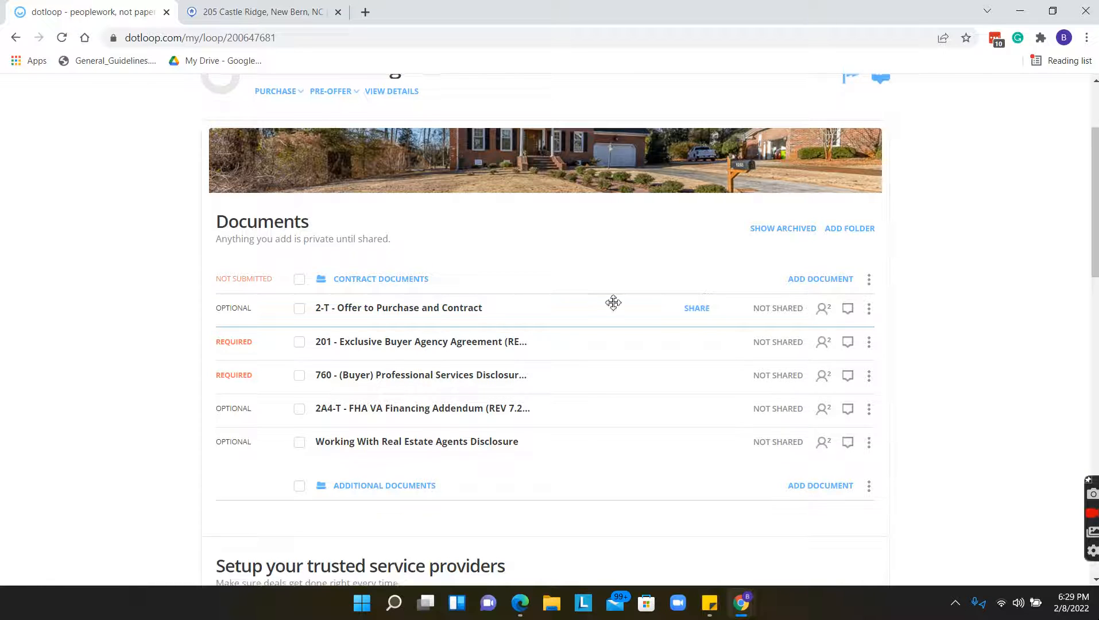
scroll(614, 310, "up", 1)
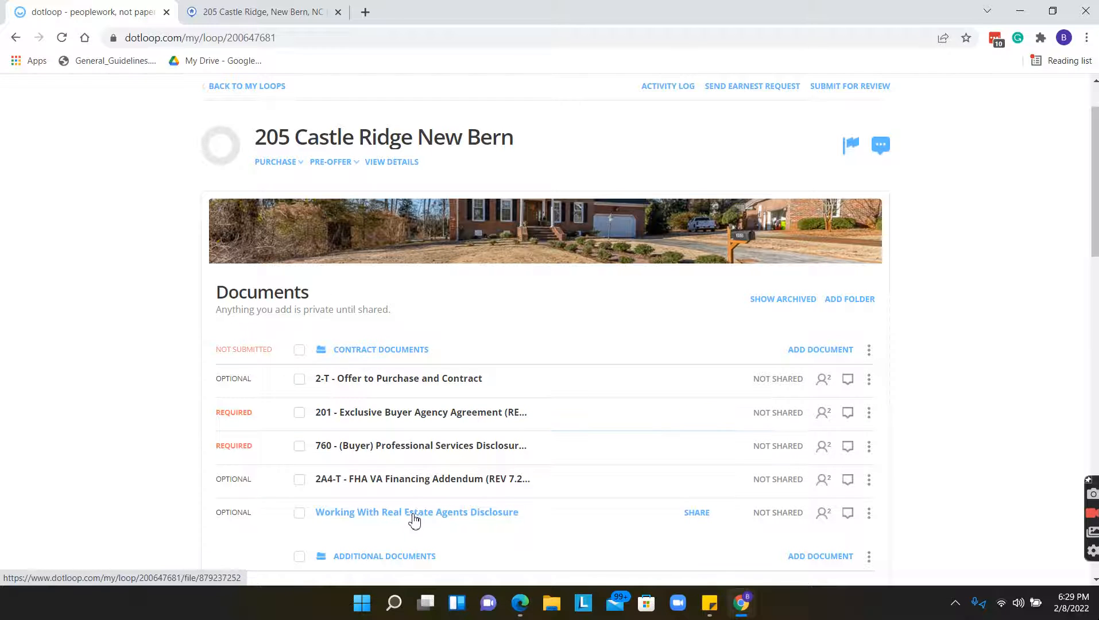
left_click(262, 4)
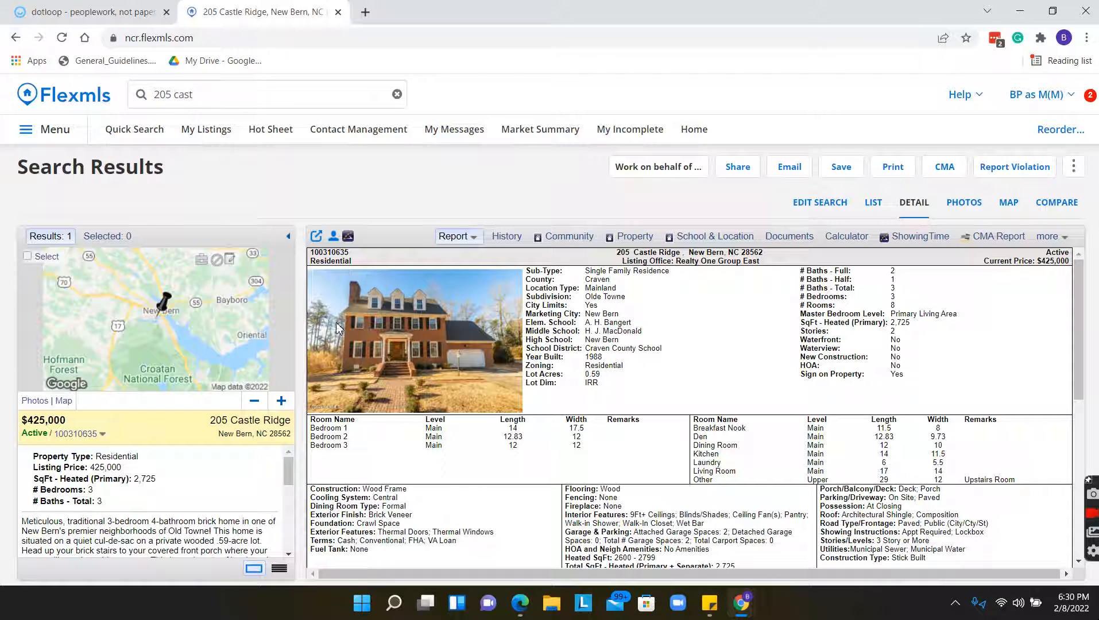
left_click(768, 238)
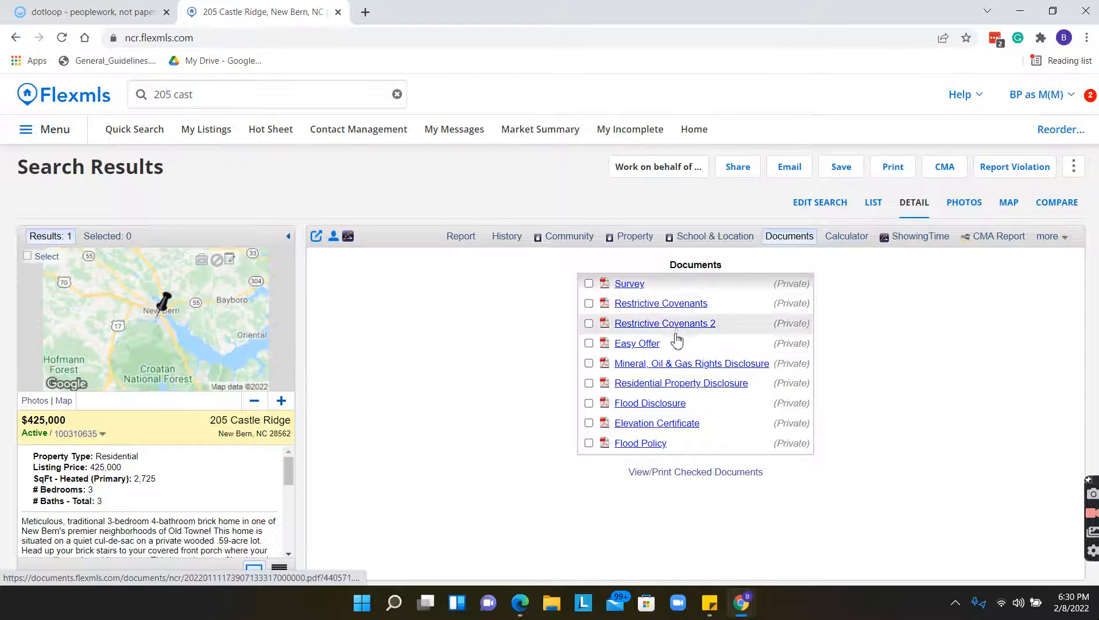
left_click(98, 12)
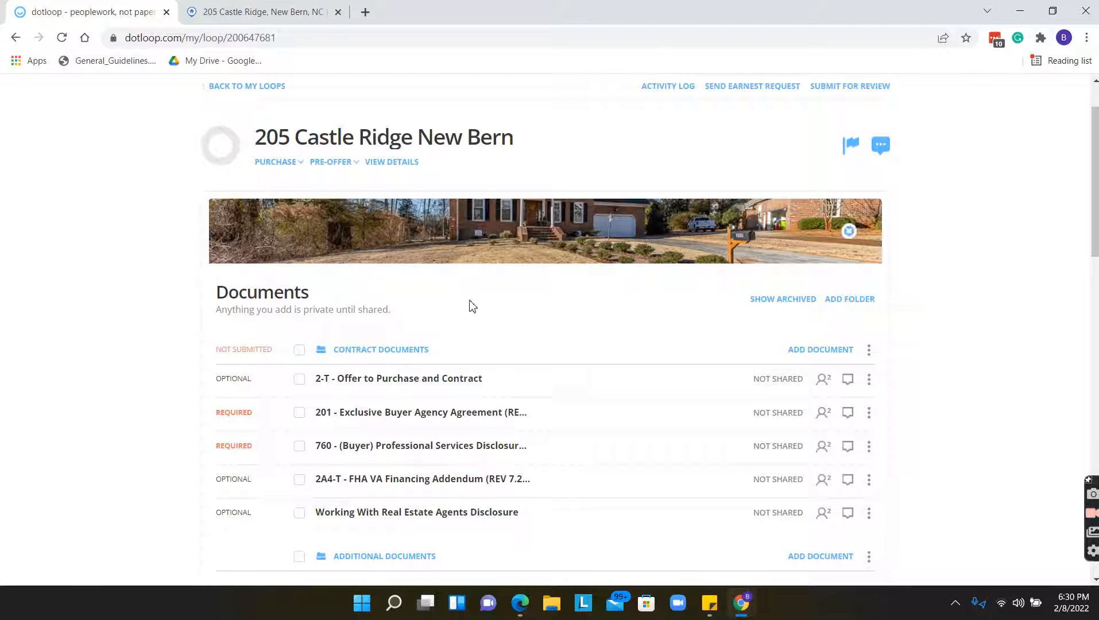
scroll(488, 373, "down", 1)
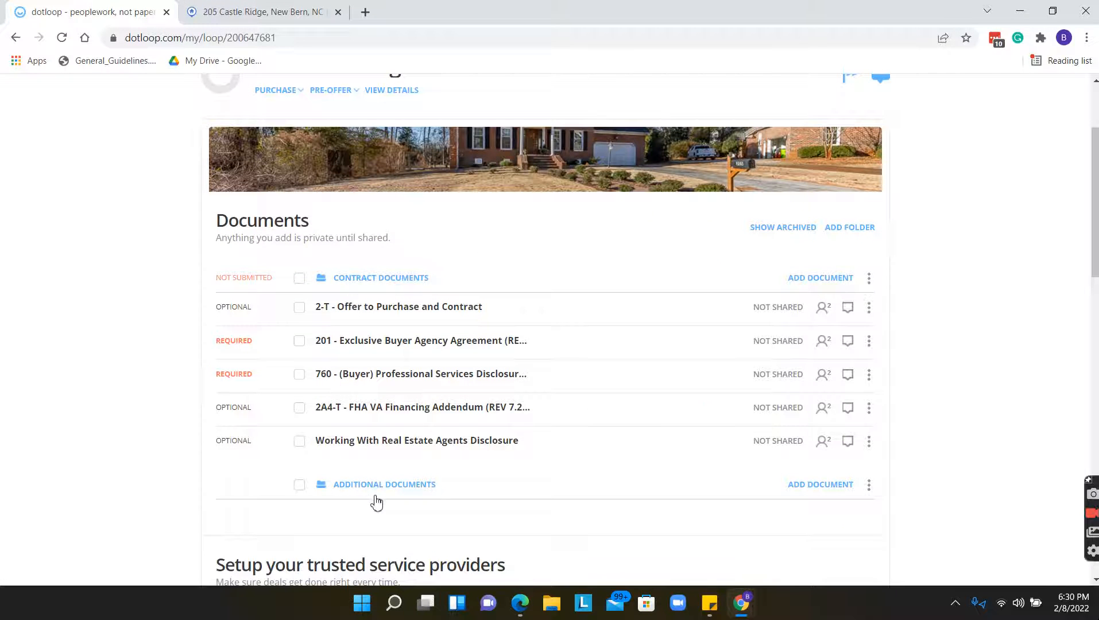
left_click(207, 11)
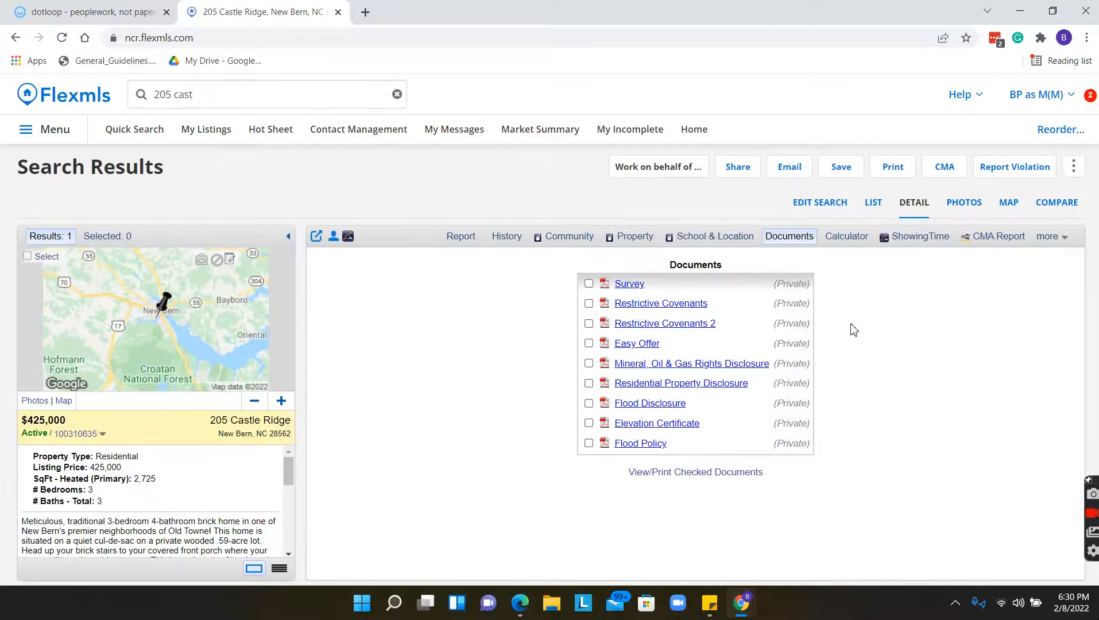